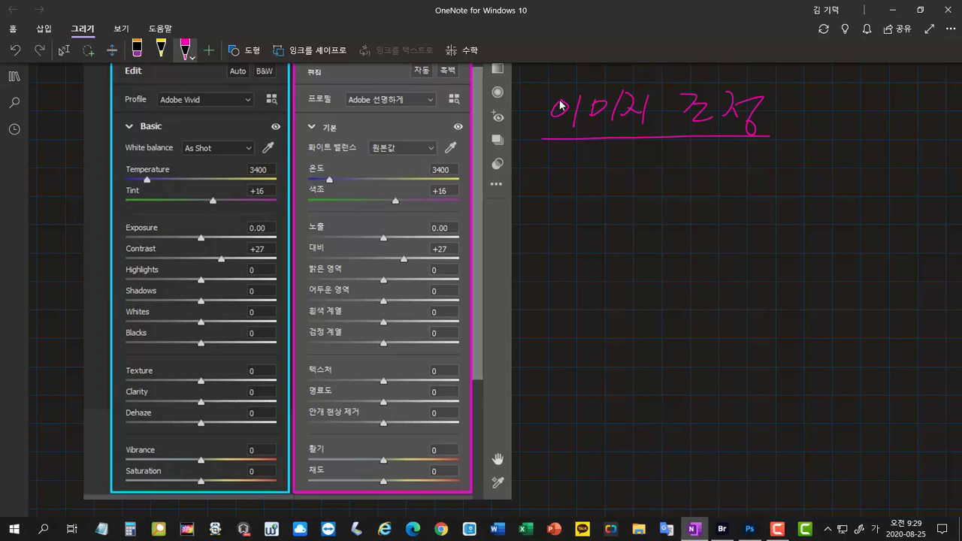
# Handwrite the first list item "① 밝기" below the underlined heading 이미지 조정
pyautogui.moveTo(562, 164)
pyautogui.mouseDown()
pyautogui.moveTo(561, 184)
pyautogui.moveTo(550, 180)
pyautogui.mouseUp()
pyautogui.moveTo(614, 156); pyautogui.dragTo(618, 170)
pyautogui.moveTo(643, 155)
pyautogui.mouseDown()
pyautogui.moveTo(650, 163)
pyautogui.moveTo(635, 188)
pyautogui.mouseUp()
pyautogui.moveTo(648, 175)
pyautogui.mouseDown()
pyautogui.moveTo(651, 187)
pyautogui.moveTo(685, 183)
pyautogui.mouseUp()
pyautogui.moveTo(701, 165); pyautogui.dragTo(702, 186)
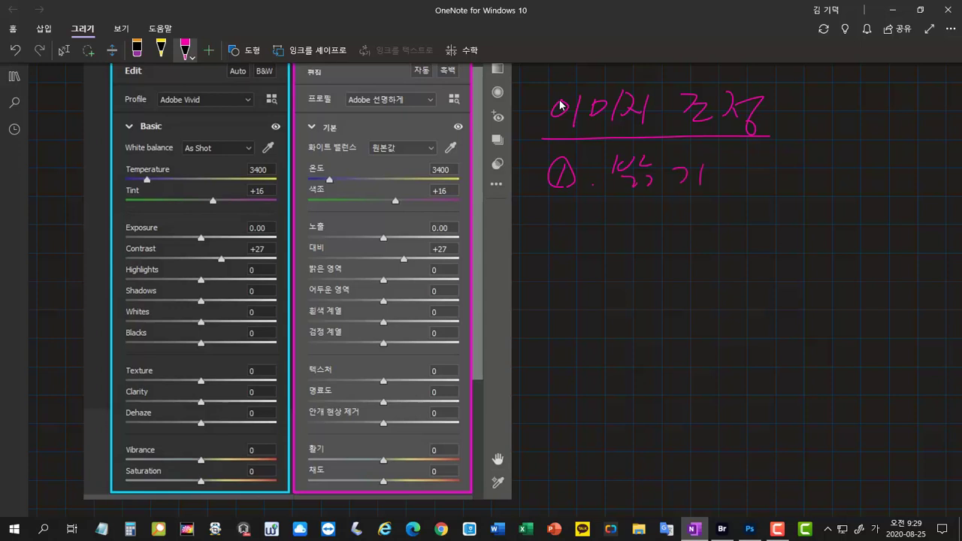
# Handwrite the second list item "② 명암대비" below 밝기
pyautogui.moveTo(548, 224)
pyautogui.mouseDown()
pyautogui.moveTo(574, 241)
pyautogui.moveTo(559, 216)
pyautogui.mouseUp()
pyautogui.moveTo(614, 230); pyautogui.dragTo(654, 241)
pyautogui.moveTo(682, 236); pyautogui.dragTo(706, 252)
pyautogui.moveTo(716, 231); pyautogui.dragTo(763, 244)
pyautogui.moveTo(777, 236); pyautogui.dragTo(784, 248)
pyautogui.moveTo(805, 235); pyautogui.dragTo(795, 269)
# Handwrite the third list item "③ 채도" below 명암대비
pyautogui.moveTo(552, 290)
pyautogui.mouseDown()
pyautogui.moveTo(560, 307)
pyautogui.moveTo(551, 319)
pyautogui.mouseUp()
pyautogui.moveTo(559, 291); pyautogui.dragTo(556, 326)
pyautogui.moveTo(607, 293)
pyautogui.mouseDown()
pyautogui.moveTo(631, 312)
pyautogui.moveTo(653, 313)
pyautogui.mouseUp()
pyautogui.moveTo(675, 293); pyautogui.dragTo(697, 317)
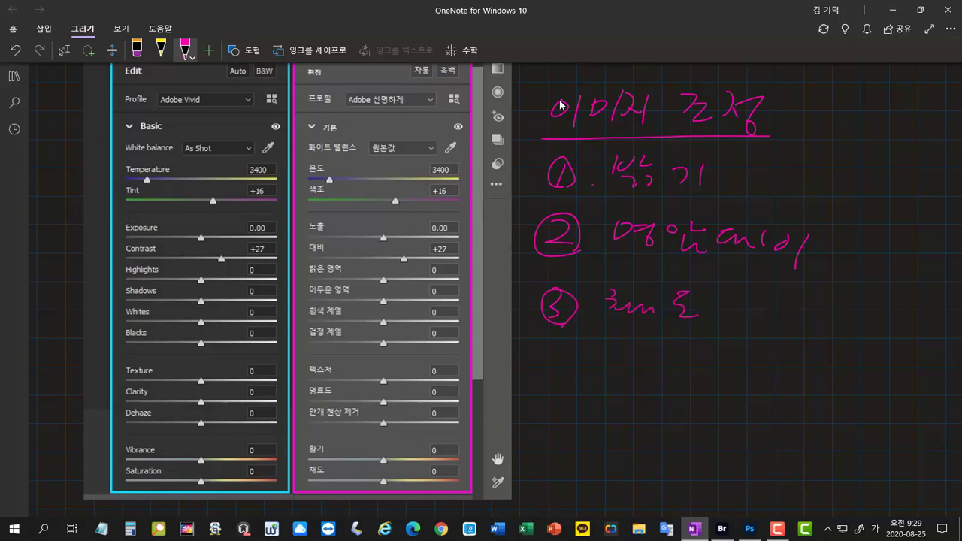
# Handwrite the fourth list item "④ 색" below 채도
pyautogui.moveTo(560, 359)
pyautogui.mouseDown()
pyautogui.moveTo(546, 384)
pyautogui.moveTo(568, 384)
pyautogui.mouseUp()
pyautogui.moveTo(620, 361); pyautogui.dragTo(609, 380)
pyautogui.moveTo(618, 370); pyautogui.dragTo(627, 379)
pyautogui.moveTo(631, 361); pyautogui.dragTo(633, 382)
pyautogui.moveTo(642, 358); pyautogui.dragTo(643, 379)
pyautogui.moveTo(629, 383); pyautogui.dragTo(638, 399)
pyautogui.click(682, 408)
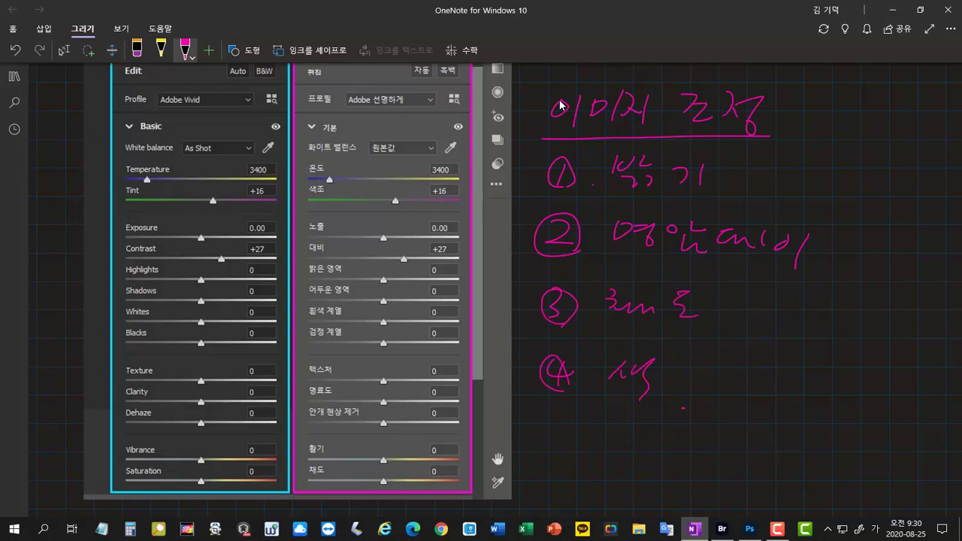
# Underline the 밝기 and 명암대비 items and draw a bracket with short horizontal lines beside each
pyautogui.moveTo(543, 199); pyautogui.dragTo(718, 199)
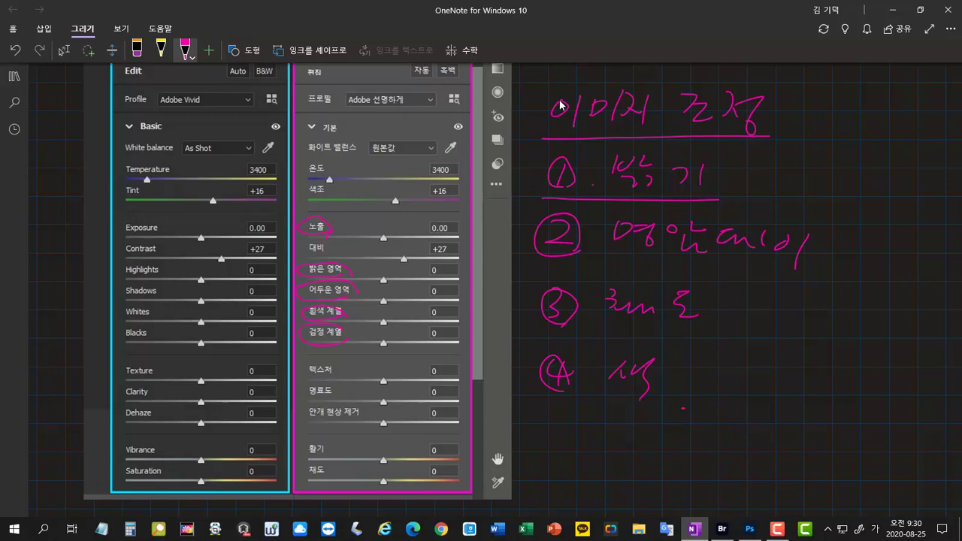
pyautogui.moveTo(550, 263); pyautogui.dragTo(808, 280)
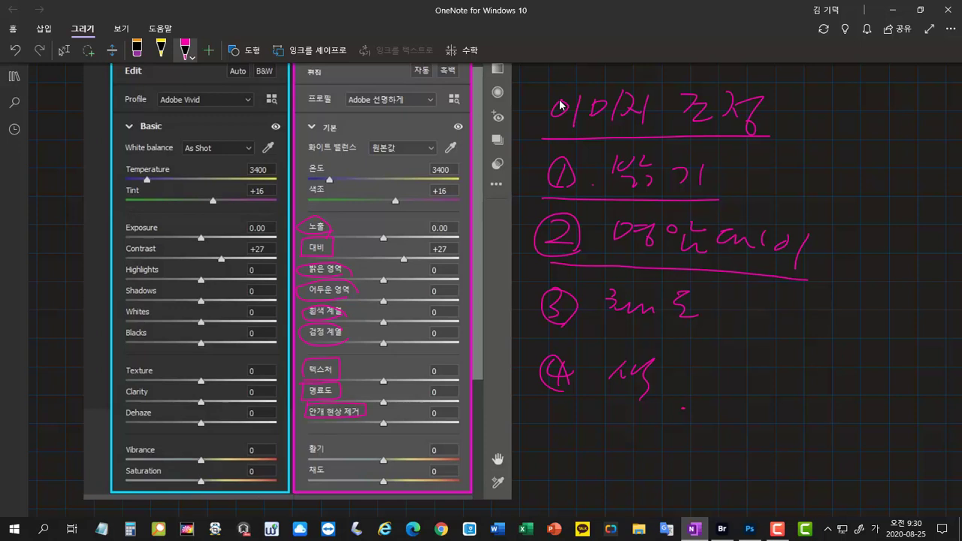
pyautogui.moveTo(832, 228); pyautogui.dragTo(823, 286)
pyautogui.moveTo(840, 233); pyautogui.dragTo(868, 232)
pyautogui.moveTo(838, 244); pyautogui.dragTo(867, 246)
pyautogui.moveTo(832, 258)
pyautogui.mouseDown()
pyautogui.moveTo(866, 257)
pyautogui.moveTo(864, 274)
pyautogui.mouseUp()
pyautogui.moveTo(750, 147)
pyautogui.mouseDown()
pyautogui.moveTo(727, 202)
pyautogui.moveTo(791, 153)
pyautogui.moveTo(788, 162)
pyautogui.mouseUp()
pyautogui.moveTo(754, 171)
pyautogui.mouseDown()
pyautogui.moveTo(784, 169)
pyautogui.moveTo(788, 194)
pyautogui.mouseUp()
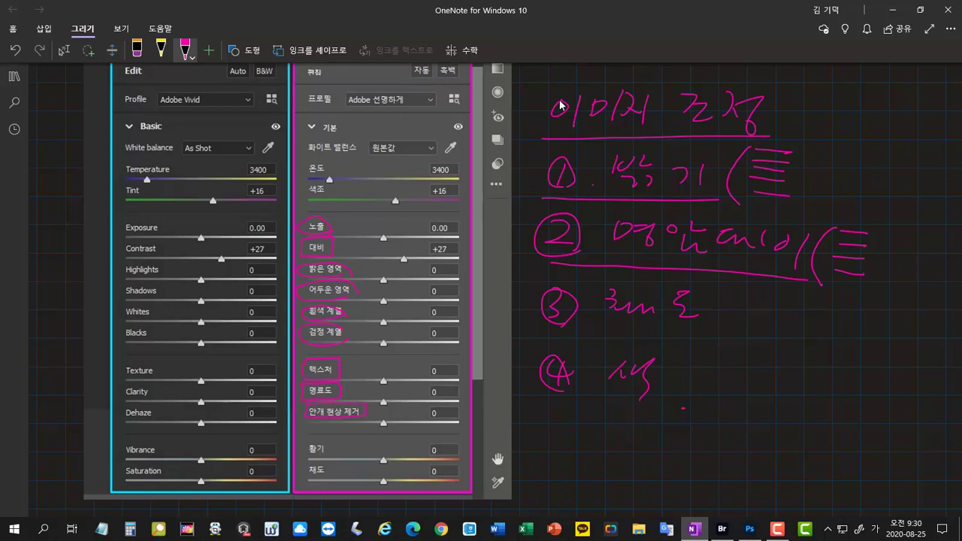
# Handwrite a bracketed item ⓪ beside the heading with WB and 노출, and underline both entries
pyautogui.moveTo(826, 92)
pyautogui.mouseDown()
pyautogui.moveTo(824, 103)
pyautogui.moveTo(835, 105)
pyautogui.mouseUp()
pyautogui.moveTo(831, 101); pyautogui.dragTo(852, 151)
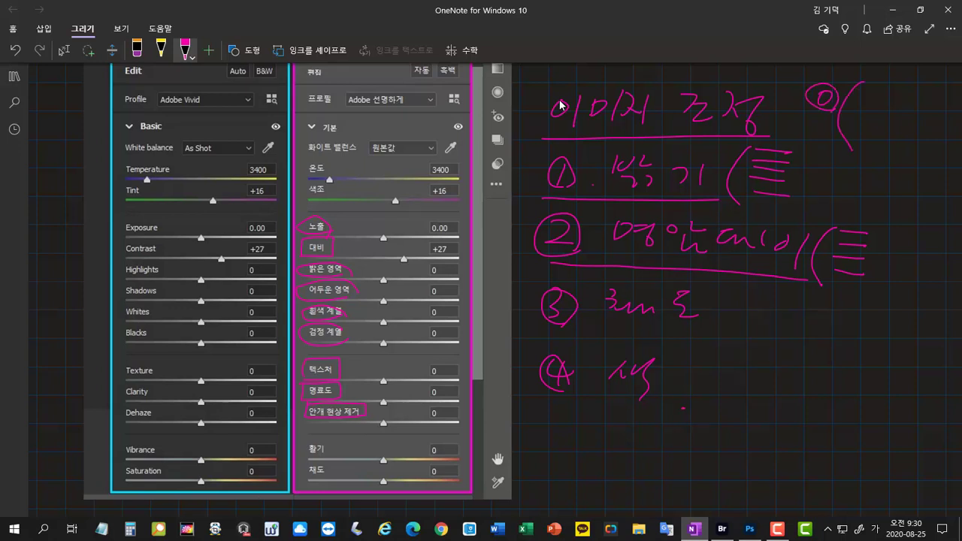
pyautogui.moveTo(869, 87)
pyautogui.mouseDown()
pyautogui.moveTo(888, 102)
pyautogui.moveTo(895, 90)
pyautogui.mouseUp()
pyautogui.moveTo(903, 89); pyautogui.dragTo(904, 115)
pyautogui.moveTo(859, 139); pyautogui.dragTo(876, 154)
pyautogui.moveTo(864, 155)
pyautogui.mouseDown()
pyautogui.moveTo(886, 160)
pyautogui.moveTo(900, 138)
pyautogui.moveTo(908, 148)
pyautogui.mouseUp()
pyautogui.moveTo(888, 152)
pyautogui.mouseDown()
pyautogui.moveTo(914, 152)
pyautogui.moveTo(909, 164)
pyautogui.mouseUp()
pyautogui.moveTo(898, 167); pyautogui.dragTo(927, 173)
pyautogui.moveTo(856, 80); pyautogui.dragTo(837, 163)
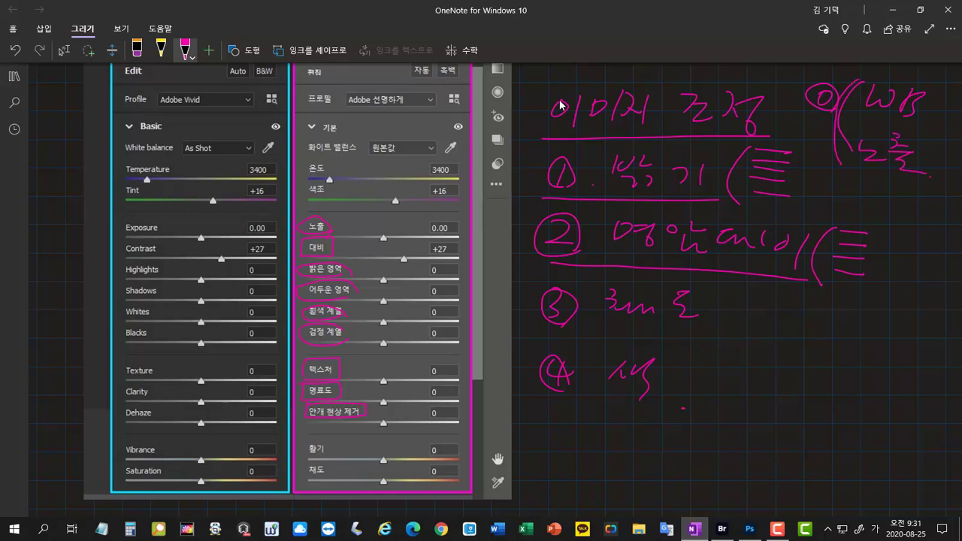
pyautogui.moveTo(853, 117); pyautogui.dragTo(937, 129)
pyautogui.moveTo(848, 174); pyautogui.dragTo(930, 189)
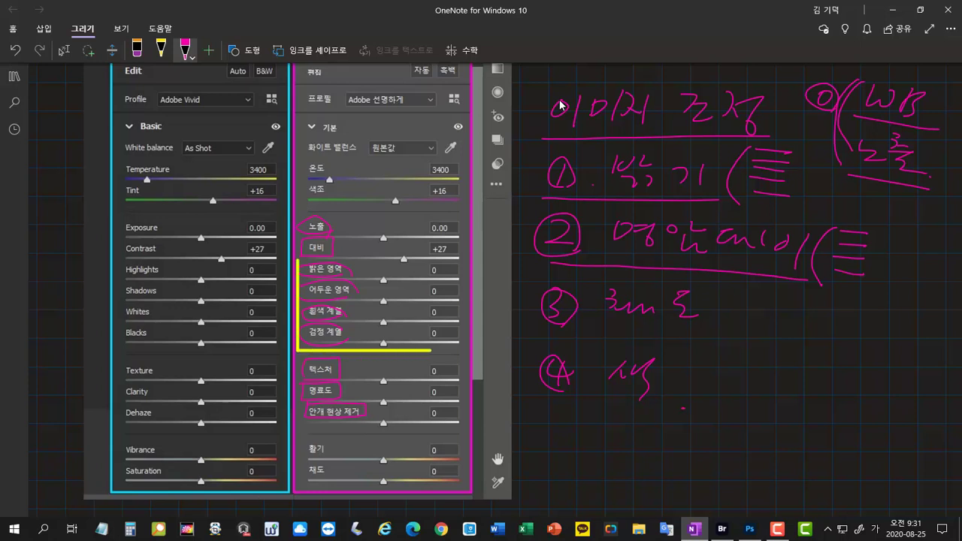
# Close the bracket beside 밝기 and encircle items 1–2 and items 3–4 as two groups
pyautogui.moveTo(788, 161); pyautogui.dragTo(786, 202)
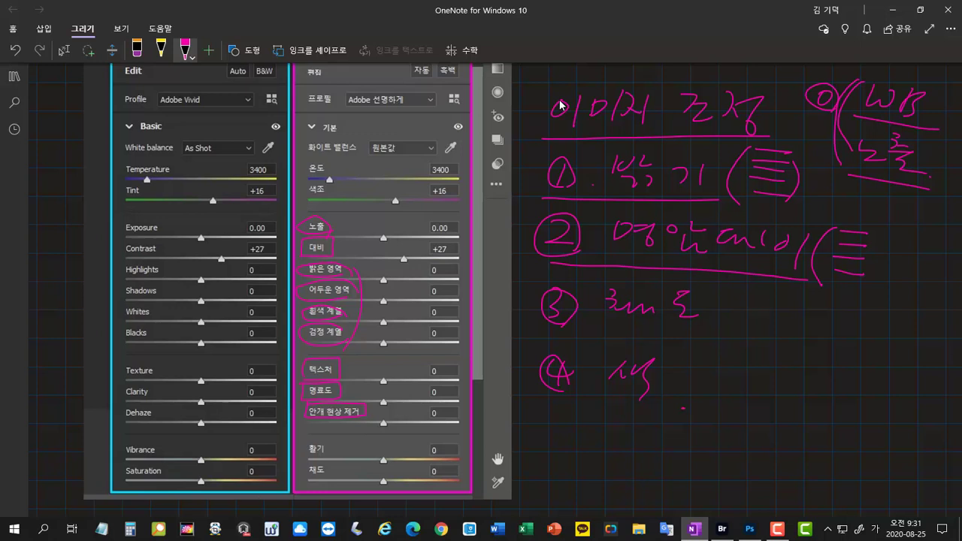
pyautogui.moveTo(545, 147)
pyautogui.mouseDown()
pyautogui.moveTo(524, 231)
pyautogui.moveTo(598, 266)
pyautogui.moveTo(756, 282)
pyautogui.moveTo(843, 228)
pyautogui.moveTo(766, 142)
pyautogui.moveTo(562, 132)
pyautogui.mouseUp()
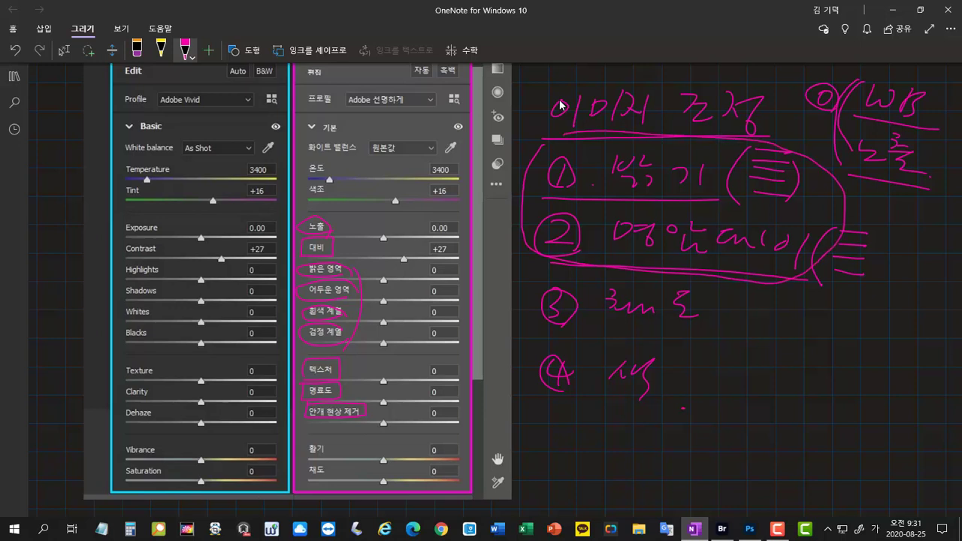
pyautogui.moveTo(584, 266)
pyautogui.mouseDown()
pyautogui.moveTo(567, 269)
pyautogui.moveTo(517, 332)
pyautogui.moveTo(574, 405)
pyautogui.moveTo(684, 408)
pyautogui.moveTo(723, 306)
pyautogui.moveTo(580, 269)
pyautogui.mouseUp()
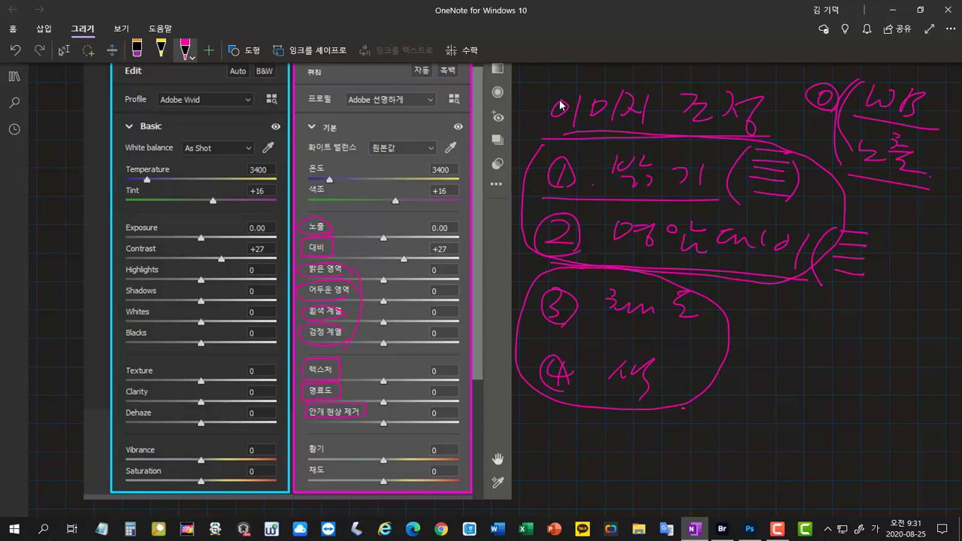
# Circle the words 밝기 and 색 in the handwritten list
pyautogui.moveTo(714, 185)
pyautogui.mouseDown()
pyautogui.moveTo(628, 192)
pyautogui.moveTo(647, 144)
pyautogui.moveTo(719, 184)
pyautogui.mouseUp()
pyautogui.moveTo(671, 389)
pyautogui.mouseDown()
pyautogui.moveTo(666, 400)
pyautogui.moveTo(601, 380)
pyautogui.mouseUp()
pyautogui.moveTo(601, 379)
pyautogui.mouseDown()
pyautogui.moveTo(666, 369)
pyautogui.moveTo(671, 395)
pyautogui.mouseUp()
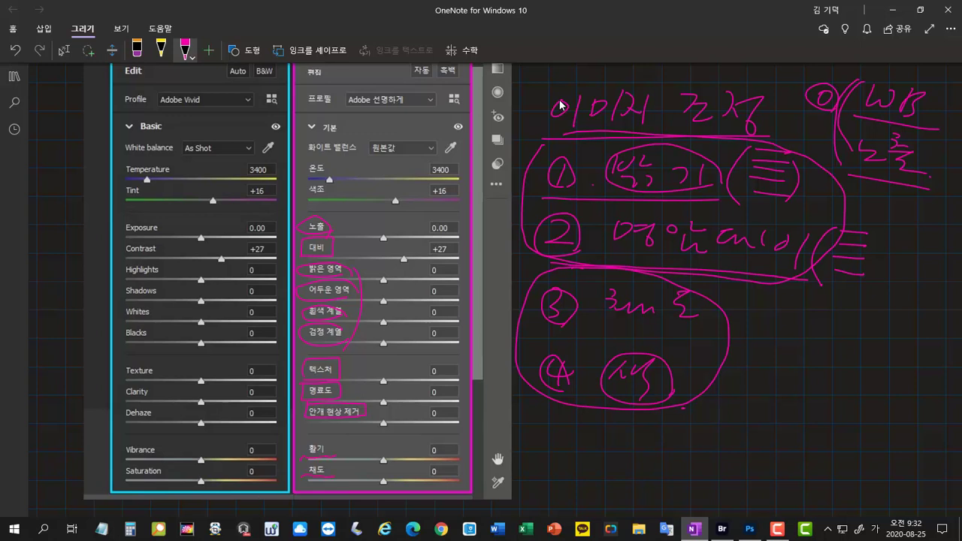
# Draw a bracket with two short lines beside 채도, and connect 색 to a boxed WB note
pyautogui.moveTo(747, 290)
pyautogui.mouseDown()
pyautogui.moveTo(728, 331)
pyautogui.moveTo(773, 304)
pyautogui.moveTo(774, 320)
pyautogui.mouseUp()
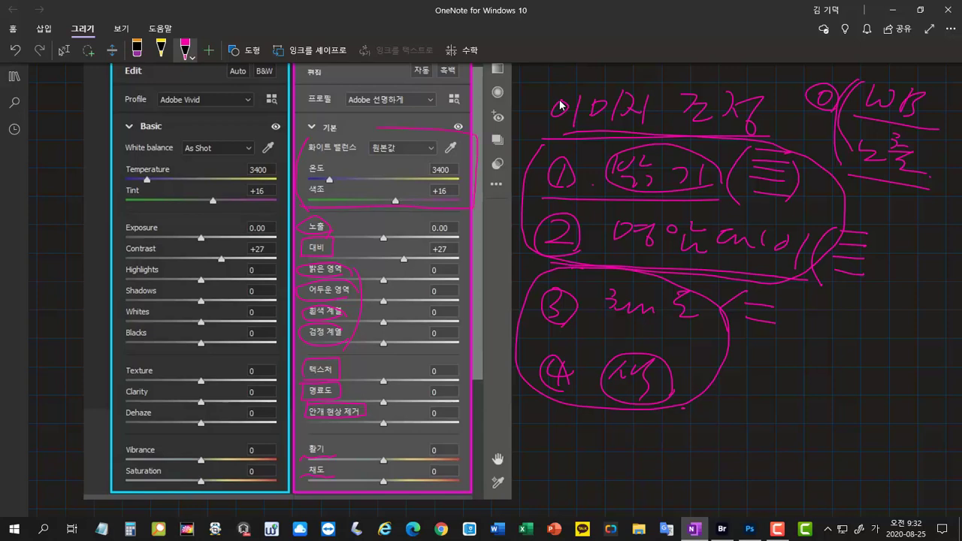
pyautogui.moveTo(673, 391)
pyautogui.mouseDown()
pyautogui.moveTo(757, 382)
pyautogui.moveTo(774, 394)
pyautogui.moveTo(771, 402)
pyautogui.moveTo(797, 405)
pyautogui.mouseUp()
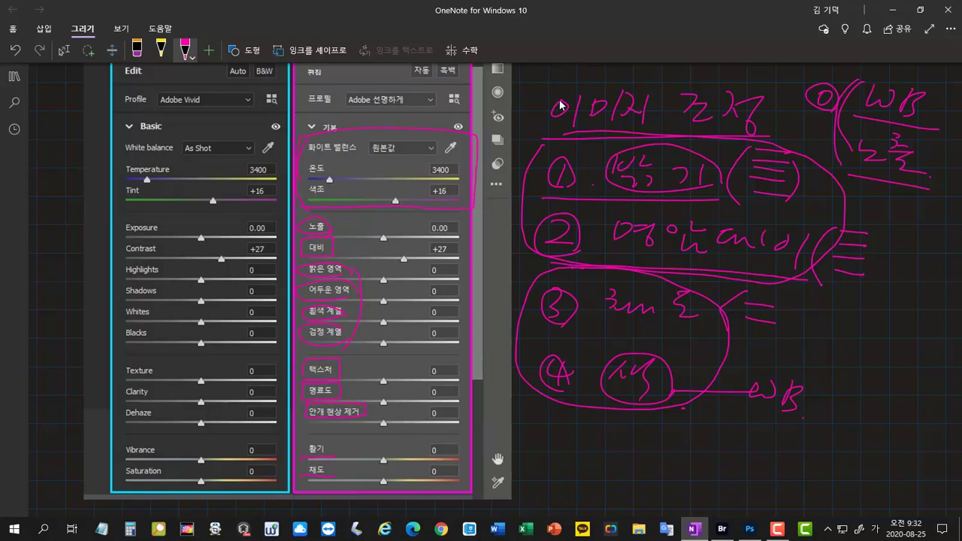
pyautogui.moveTo(741, 421)
pyautogui.mouseDown()
pyautogui.moveTo(819, 437)
pyautogui.moveTo(746, 359)
pyautogui.moveTo(731, 422)
pyautogui.mouseUp()
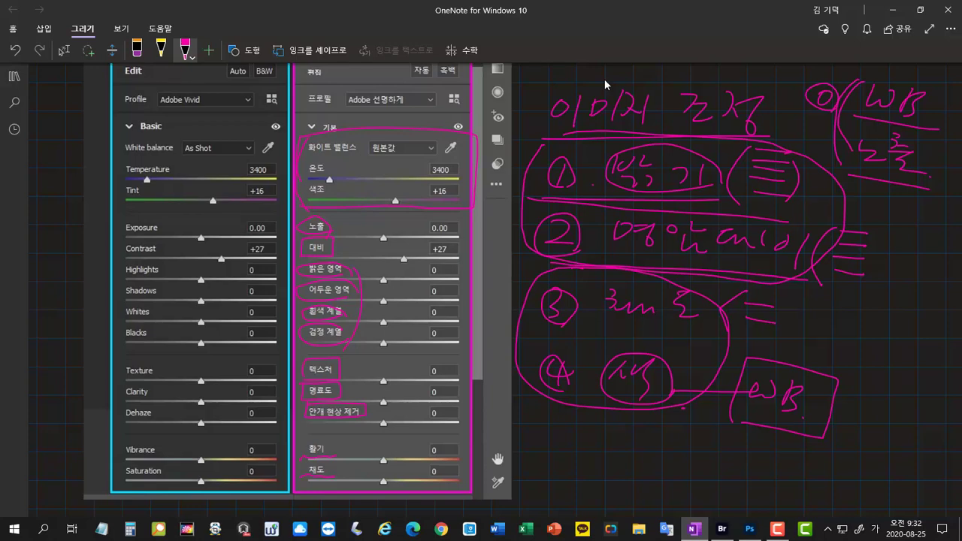
# Handwrite 밝기 below the list with a two-way branch, and label the upper branch 어두운 부분
pyautogui.moveTo(556, 450)
pyautogui.mouseDown()
pyautogui.moveTo(557, 474)
pyautogui.moveTo(567, 471)
pyautogui.mouseUp()
pyautogui.moveTo(555, 471); pyautogui.dragTo(563, 466)
pyautogui.moveTo(584, 450); pyautogui.dragTo(588, 464)
pyautogui.moveTo(562, 475)
pyautogui.mouseDown()
pyautogui.moveTo(574, 487)
pyautogui.moveTo(610, 482)
pyautogui.mouseUp()
pyautogui.moveTo(624, 460); pyautogui.dragTo(625, 487)
pyautogui.moveTo(686, 437)
pyautogui.mouseDown()
pyautogui.moveTo(648, 473)
pyautogui.moveTo(671, 500)
pyautogui.mouseUp()
pyautogui.moveTo(697, 434)
pyautogui.mouseDown()
pyautogui.moveTo(695, 445)
pyautogui.moveTo(713, 431)
pyautogui.mouseUp()
pyautogui.moveTo(710, 430)
pyautogui.mouseDown()
pyautogui.moveTo(711, 450)
pyautogui.moveTo(823, 465)
pyautogui.mouseUp()
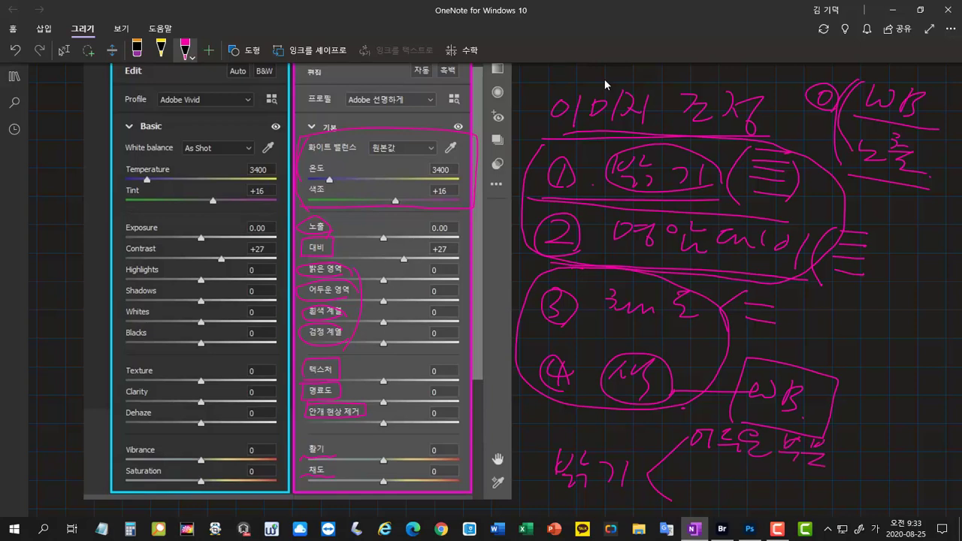
# Handwrite 중간 and 밝은 부분 beside the 밝기 branch, below 어두운 부분
pyautogui.moveTo(698, 472)
pyautogui.mouseDown()
pyautogui.moveTo(718, 493)
pyautogui.moveTo(732, 489)
pyautogui.mouseUp()
pyautogui.moveTo(742, 473)
pyautogui.mouseDown()
pyautogui.moveTo(752, 488)
pyautogui.moveTo(744, 498)
pyautogui.mouseUp()
pyautogui.moveTo(687, 495); pyautogui.dragTo(699, 506)
pyautogui.moveTo(703, 496); pyautogui.dragTo(712, 504)
pyautogui.moveTo(691, 511)
pyautogui.mouseDown()
pyautogui.moveTo(705, 517)
pyautogui.moveTo(730, 504)
pyautogui.mouseUp()
pyautogui.moveTo(720, 508); pyautogui.dragTo(742, 516)
pyautogui.moveTo(751, 495); pyautogui.dragTo(801, 517)
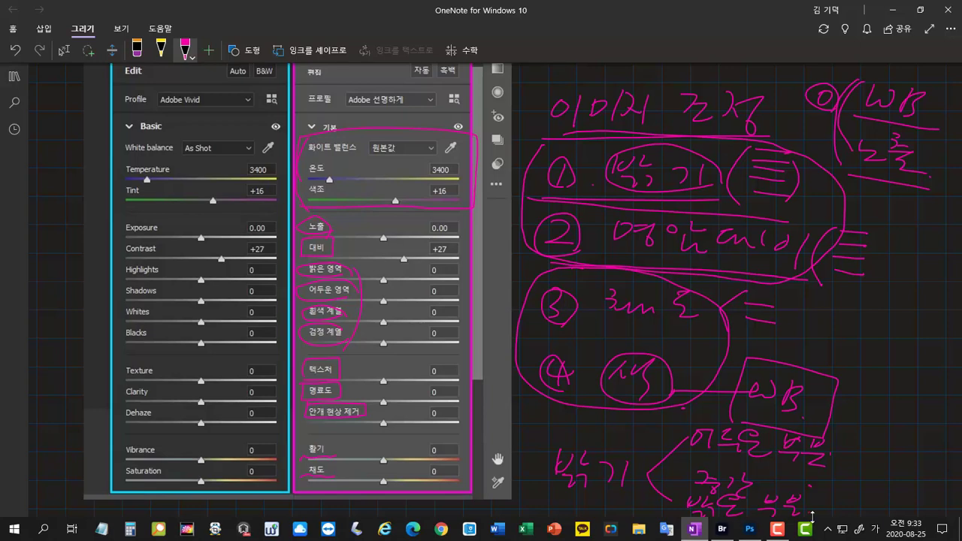
# Draw a bracket with two short lines beside both 어두운 부분 and 밝은 부분
pyautogui.moveTo(856, 421)
pyautogui.mouseDown()
pyautogui.moveTo(838, 464)
pyautogui.moveTo(883, 432)
pyautogui.moveTo(876, 447)
pyautogui.mouseUp()
pyautogui.moveTo(814, 499)
pyautogui.mouseDown()
pyautogui.moveTo(835, 486)
pyautogui.moveTo(840, 503)
pyautogui.moveTo(856, 494)
pyautogui.mouseUp()
pyautogui.moveTo(843, 502); pyautogui.dragTo(857, 501)
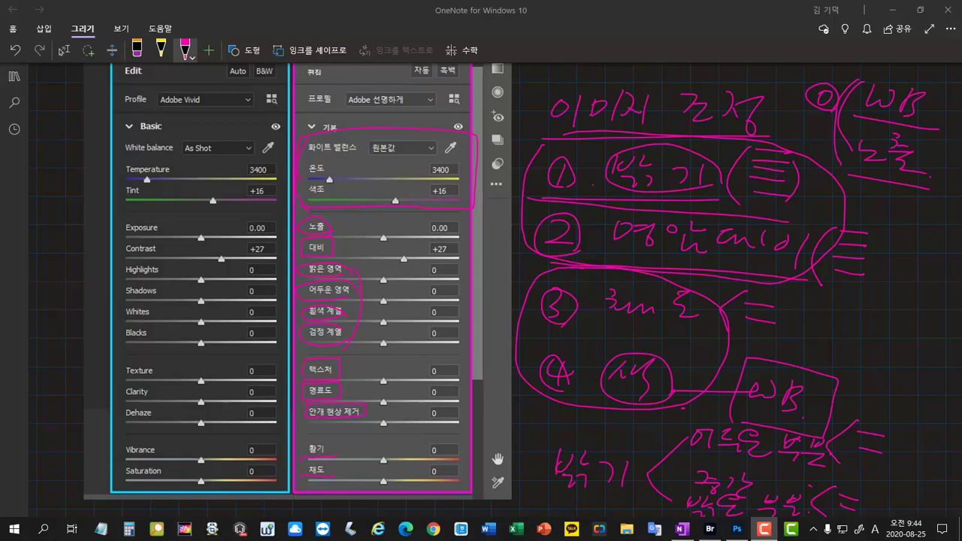
# Switch to Adobe Bridge and open 200825_0001.CR2 and 200825_0002.CR3 together in Camera Raw
pyautogui.click(709, 529)
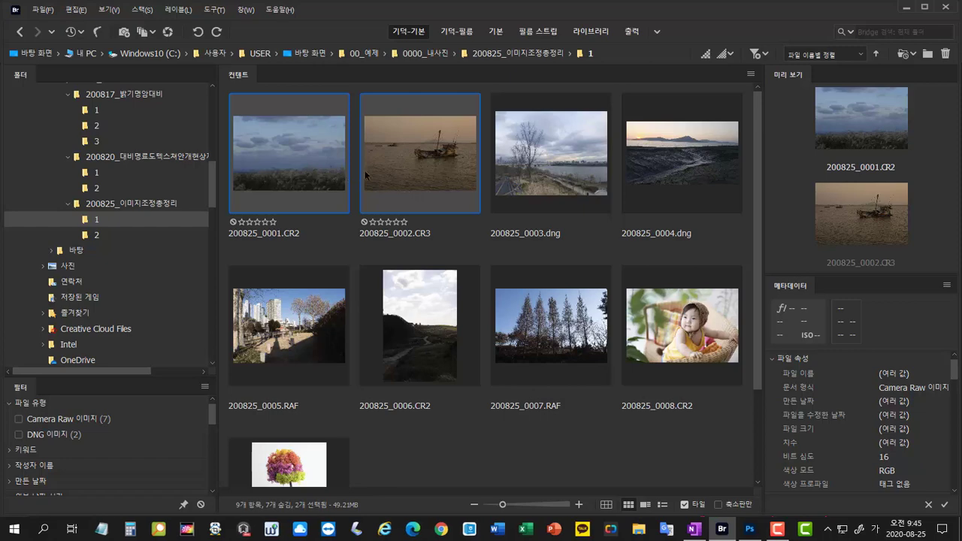
pyautogui.click(311, 165)
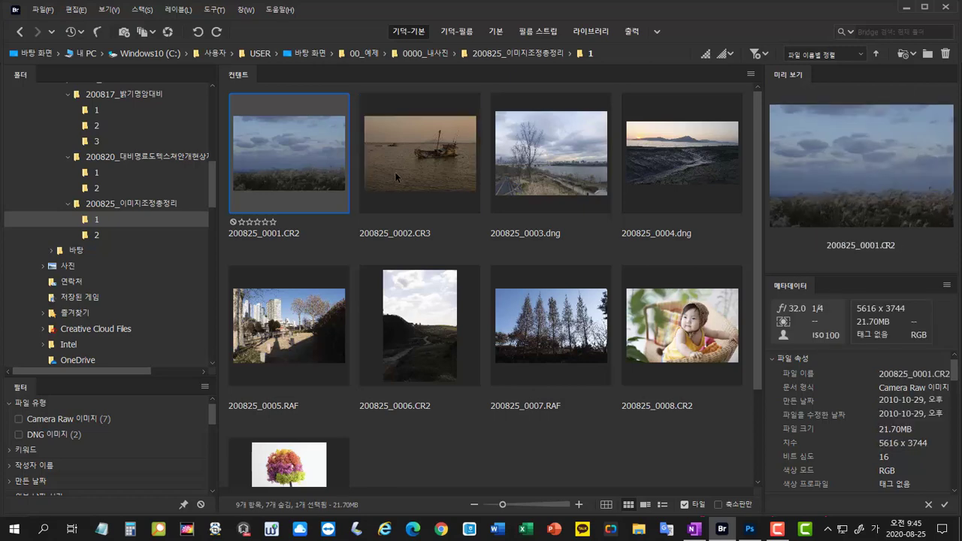
pyautogui.keyDown('ctrl'); pyautogui.click(396, 178); pyautogui.keyUp('ctrl')
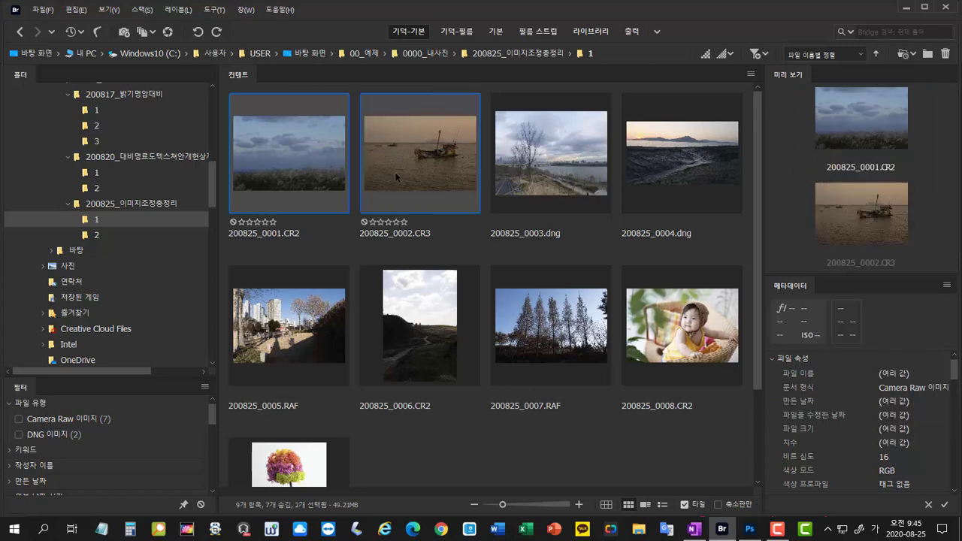
pyautogui.rightClick(396, 178)
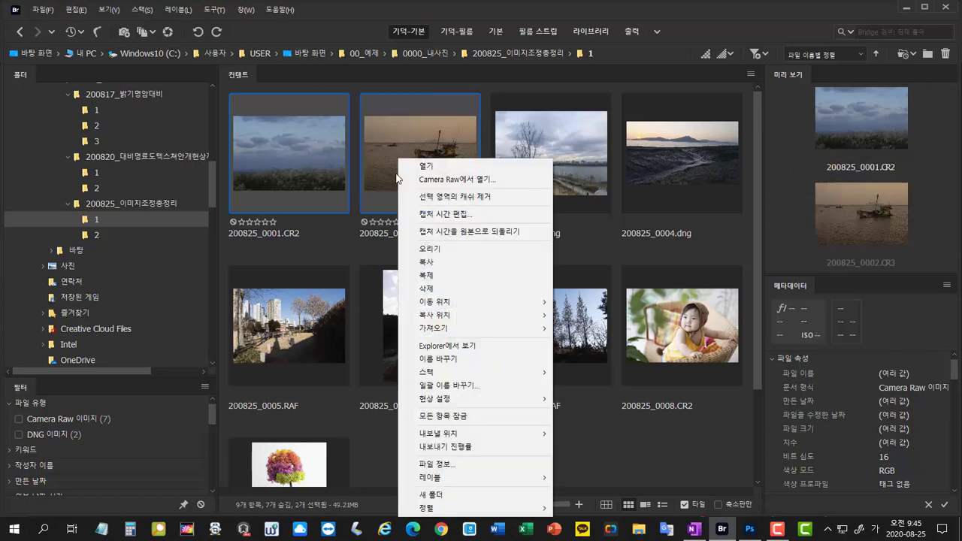
pyautogui.click(511, 180)
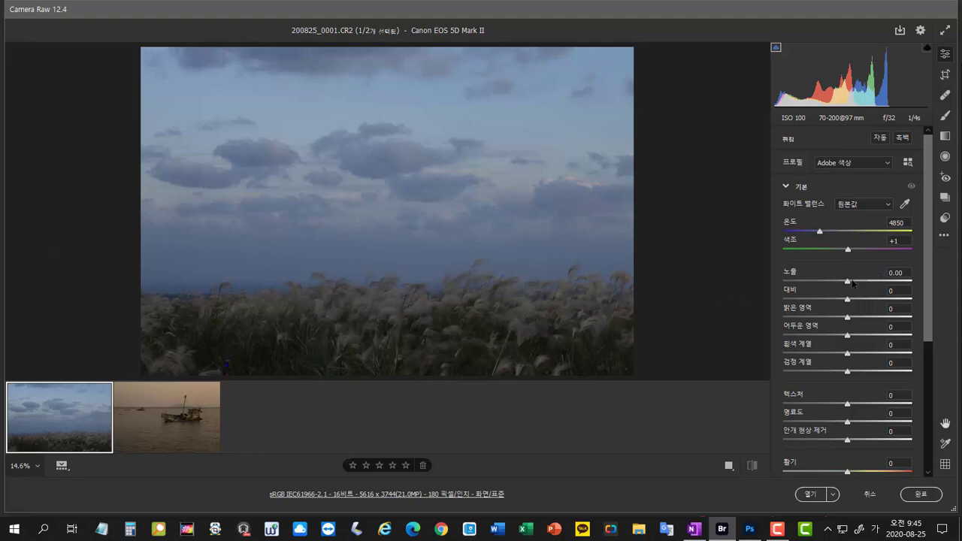
# Try exposure +1.05, highlights -53 and whites -44 on 200825_0001.CR2
pyautogui.moveTo(851, 282); pyautogui.dragTo(864, 285)
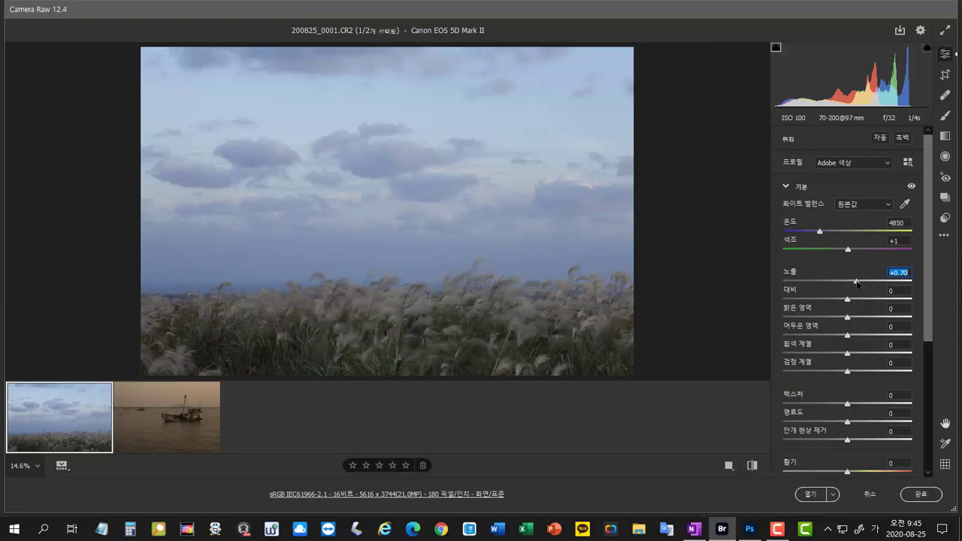
pyautogui.moveTo(856, 283); pyautogui.dragTo(861, 282)
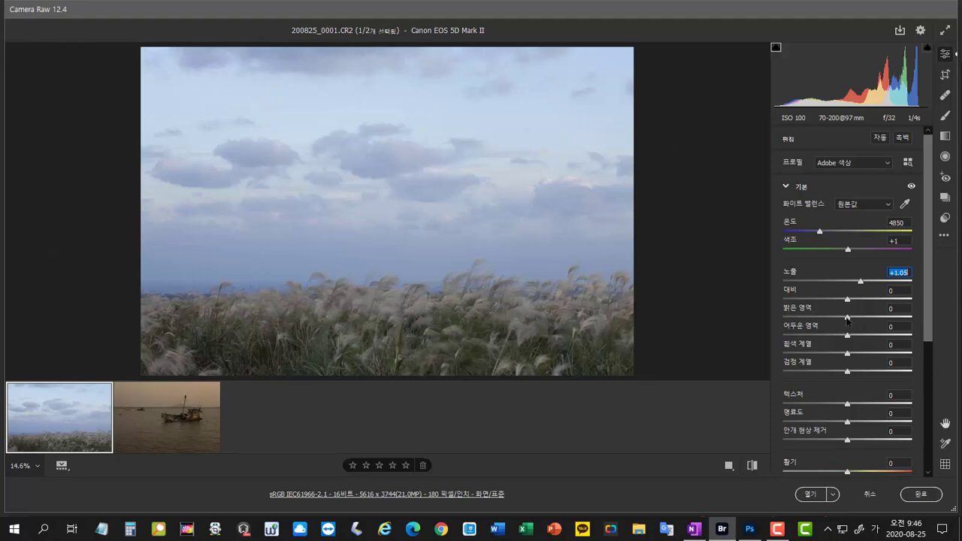
pyautogui.moveTo(846, 316); pyautogui.dragTo(821, 352)
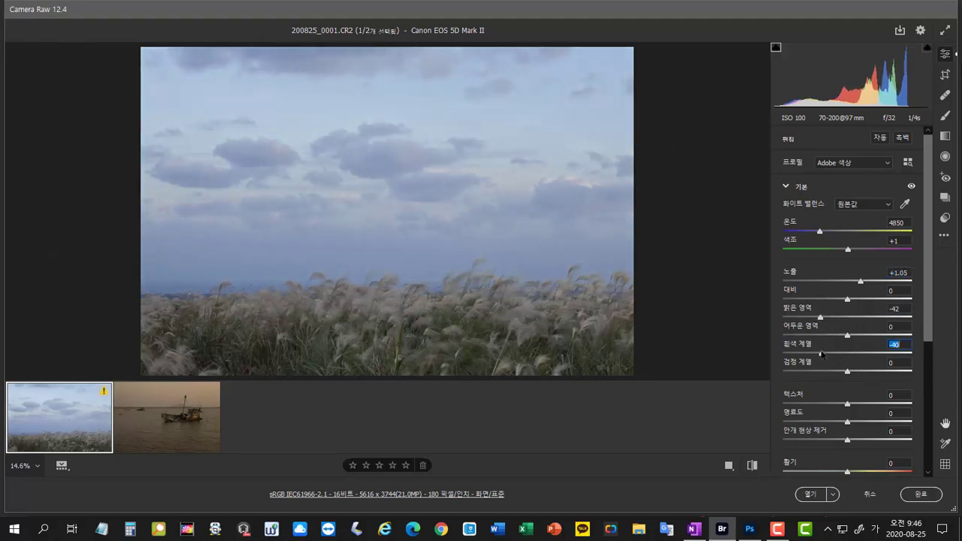
pyautogui.moveTo(820, 318); pyautogui.dragTo(814, 318)
pyautogui.moveTo(820, 353); pyautogui.dragTo(818, 353)
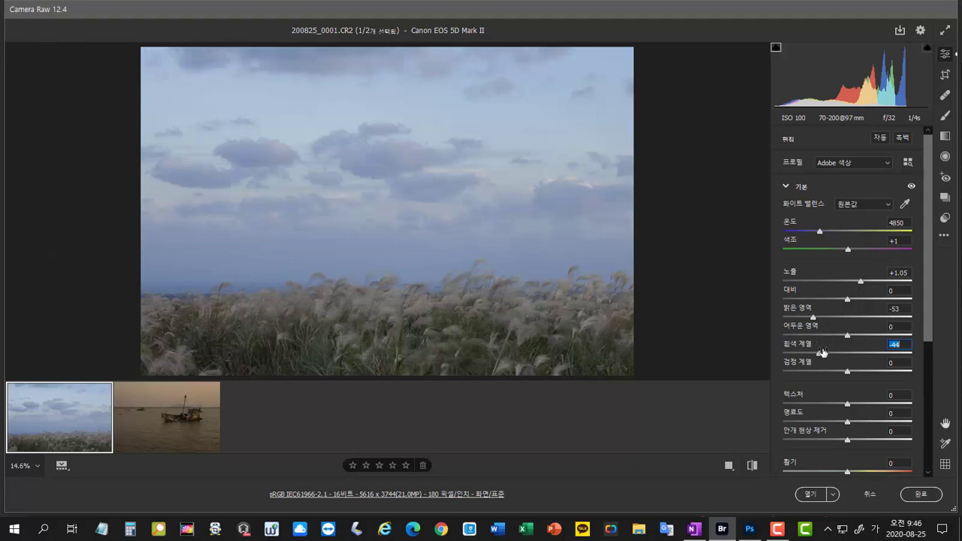
# Reset 200825_0001.CR2 to its default settings
pyautogui.click(946, 239)
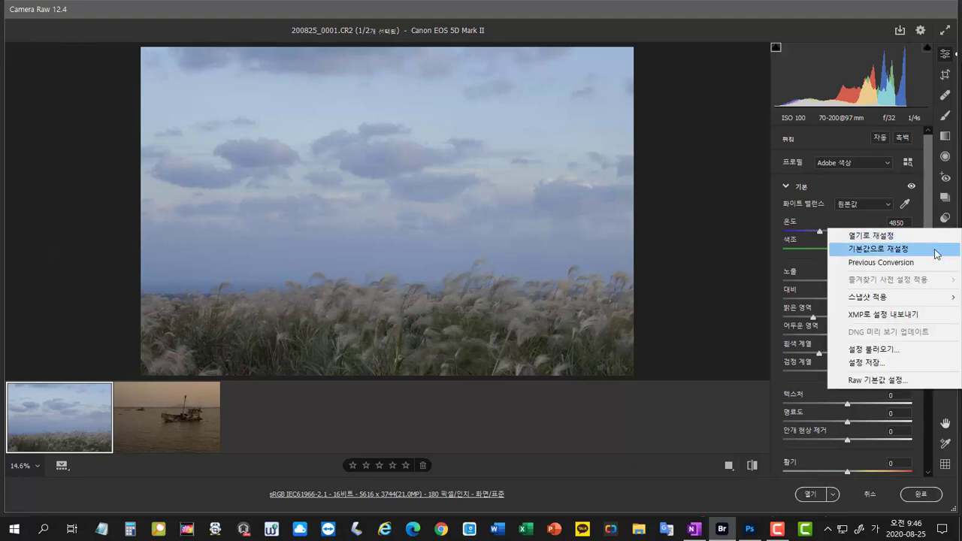
pyautogui.click(937, 254)
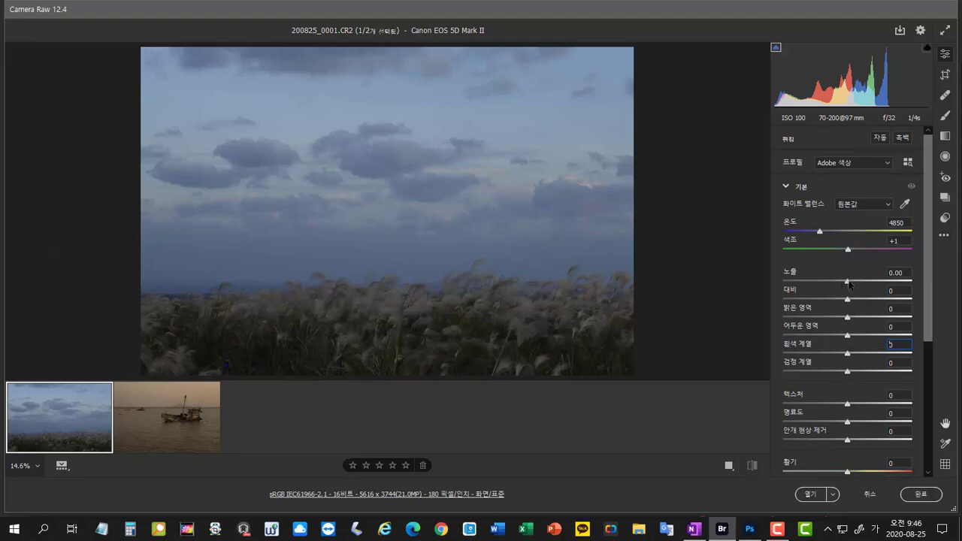
# Set the reed field photo's exposure to +0.40, shadows to +52 and blacks to +31
pyautogui.moveTo(847, 282); pyautogui.dragTo(852, 284)
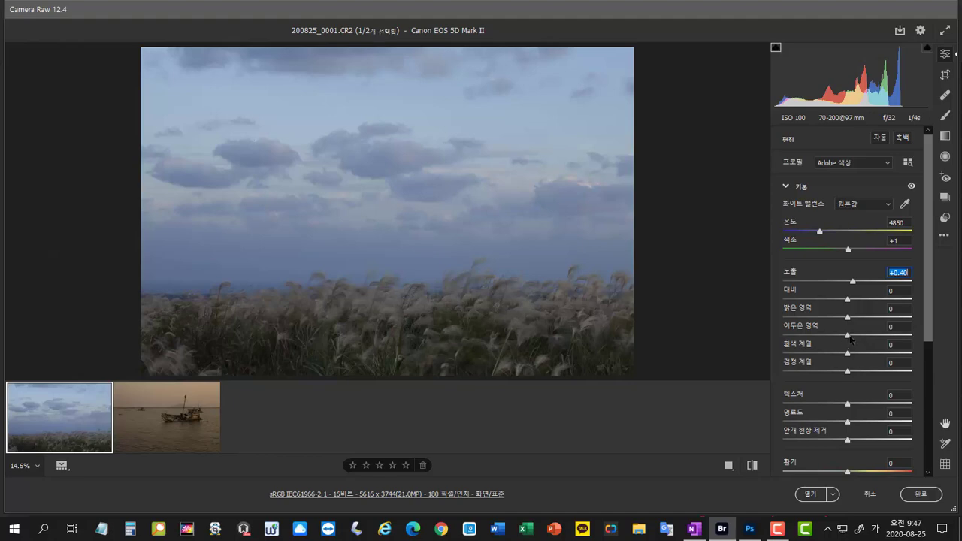
pyautogui.moveTo(850, 339); pyautogui.dragTo(878, 338)
pyautogui.moveTo(848, 371); pyautogui.dragTo(871, 374)
pyautogui.moveTo(876, 336); pyautogui.dragTo(880, 335)
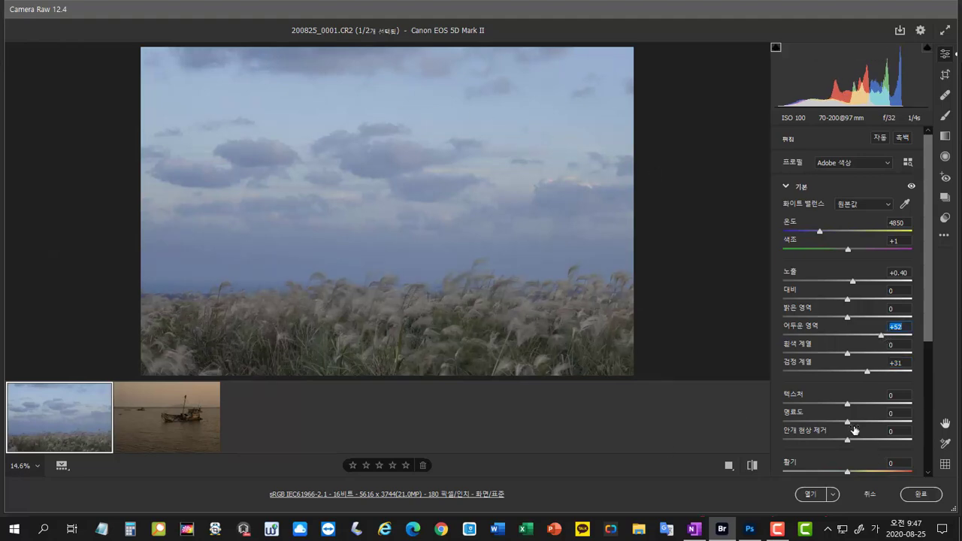
# Set the photo's clarity to +28 and dehaze to +18, and raise shadows to +64
pyautogui.moveTo(849, 424); pyautogui.dragTo(868, 426)
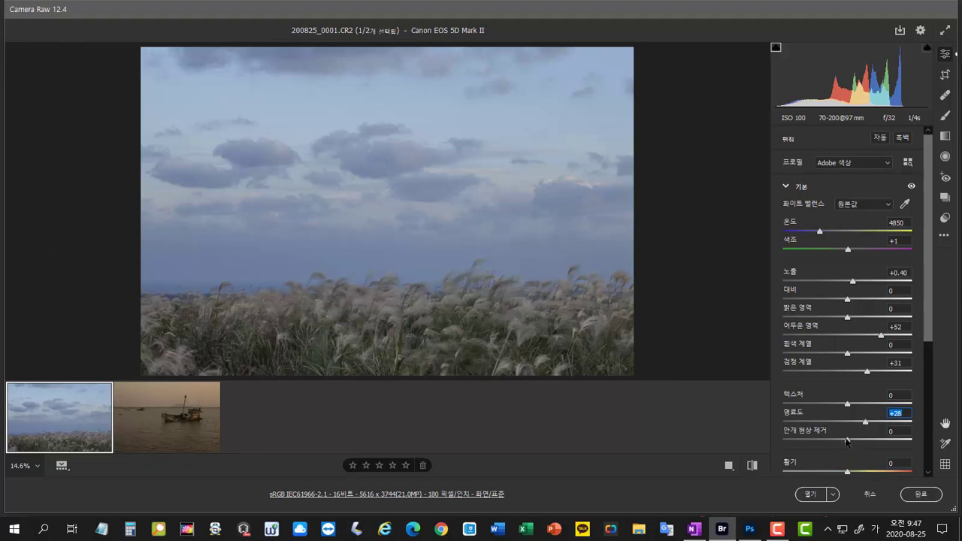
pyautogui.moveTo(847, 440); pyautogui.dragTo(862, 442)
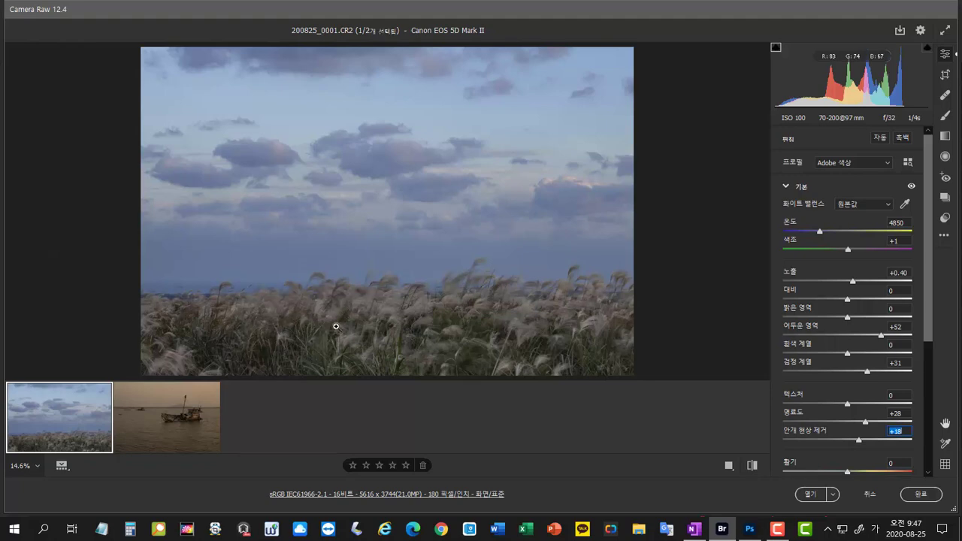
pyautogui.click(847, 317)
pyautogui.moveTo(881, 336); pyautogui.dragTo(888, 335)
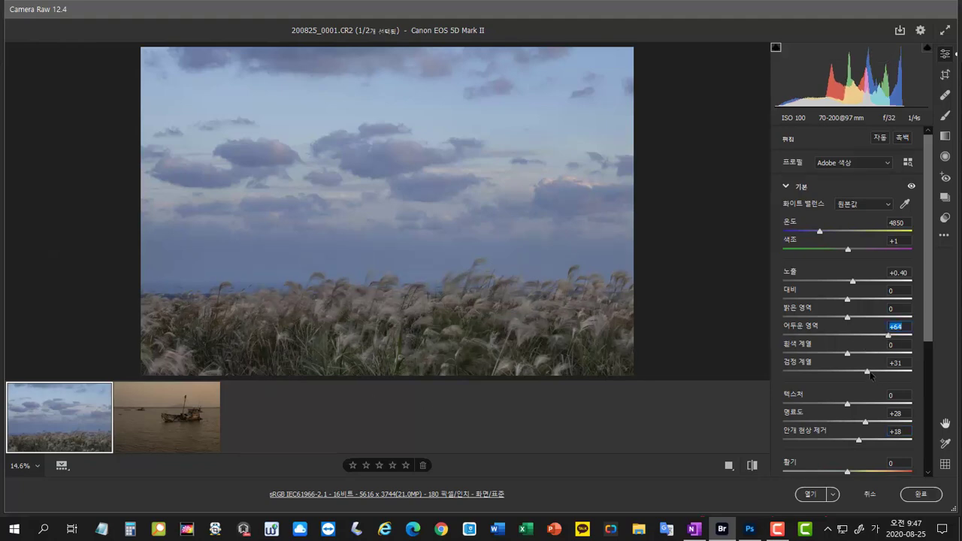
# Set the reed field photo's blacks to +39, vibrance to +21 and saturation to +8
pyautogui.moveTo(871, 374); pyautogui.dragTo(876, 375)
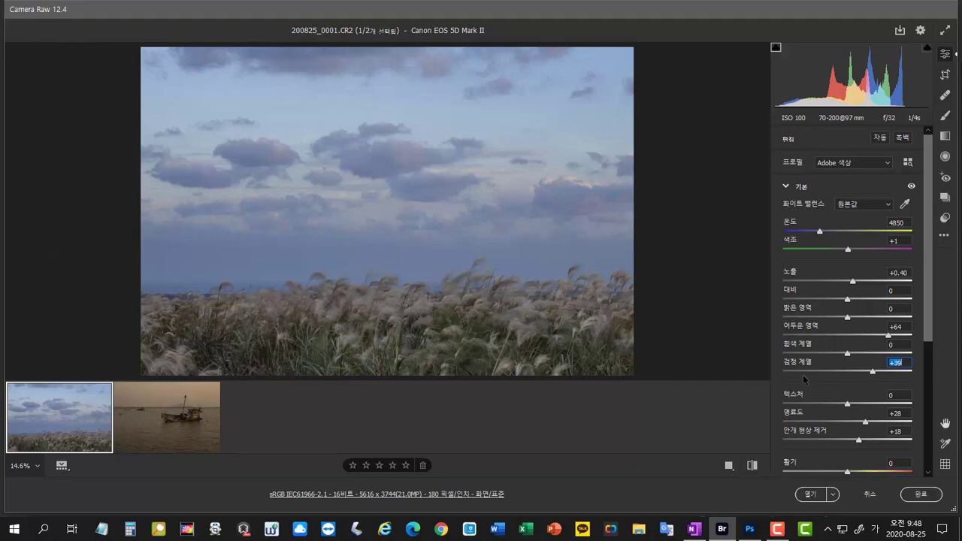
pyautogui.click(851, 471)
pyautogui.moveTo(851, 471); pyautogui.dragTo(863, 471)
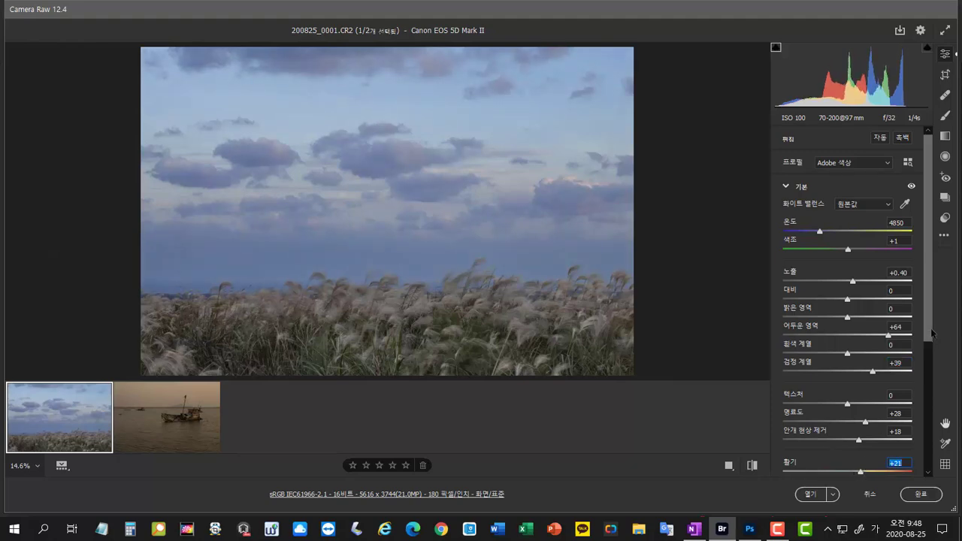
pyautogui.scroll(-2, 932, 332)
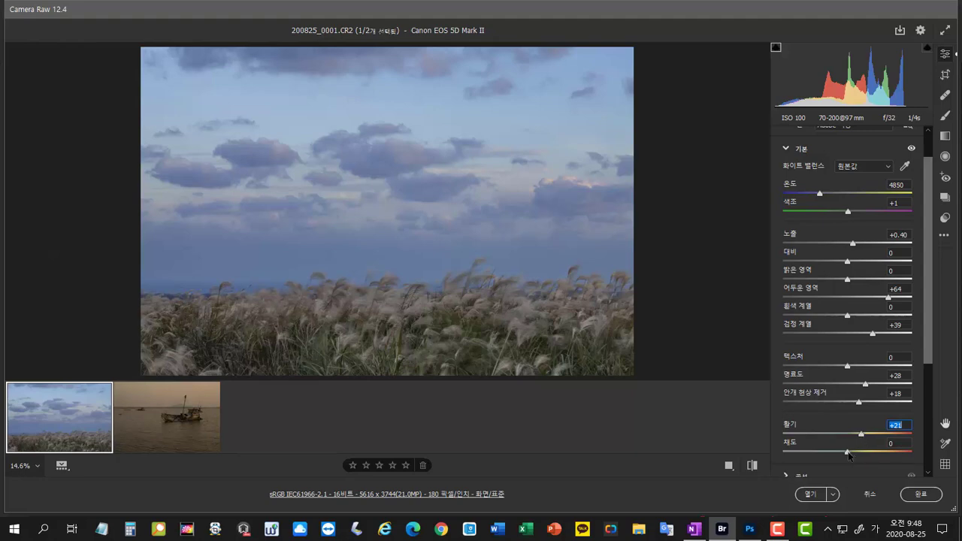
pyautogui.moveTo(848, 454); pyautogui.dragTo(853, 455)
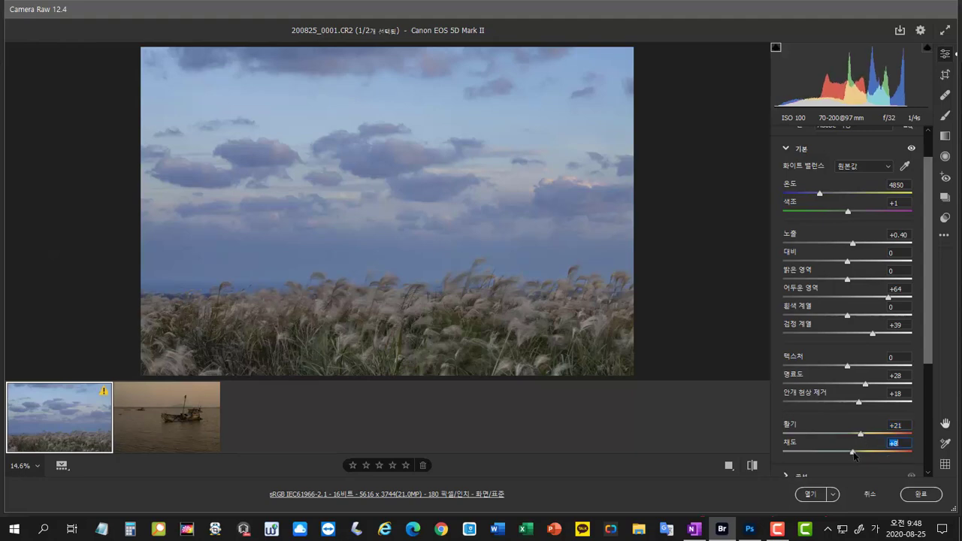
# Try a white balance temperature of 5200 on the reed field photo and settle on 4500
pyautogui.moveTo(930, 337); pyautogui.dragTo(926, 321)
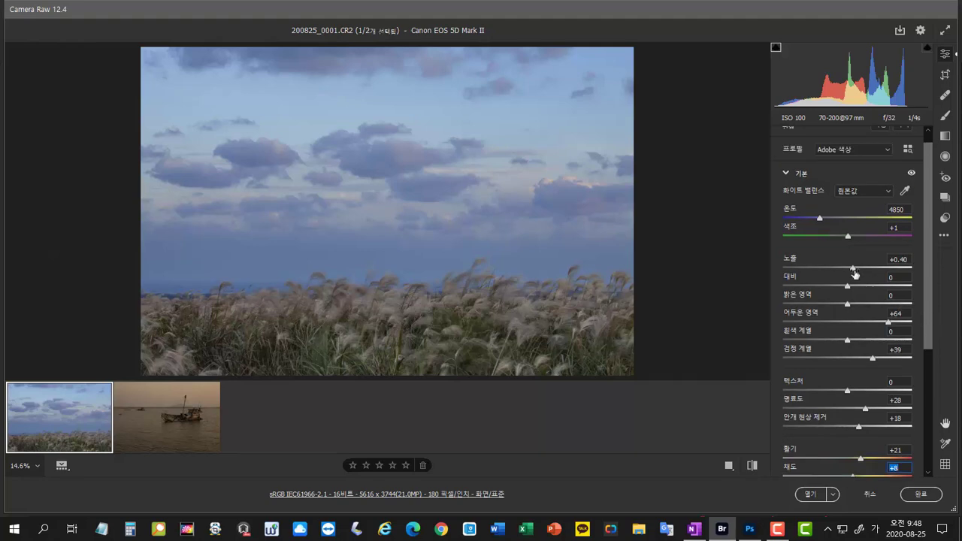
pyautogui.moveTo(820, 218); pyautogui.dragTo(824, 220)
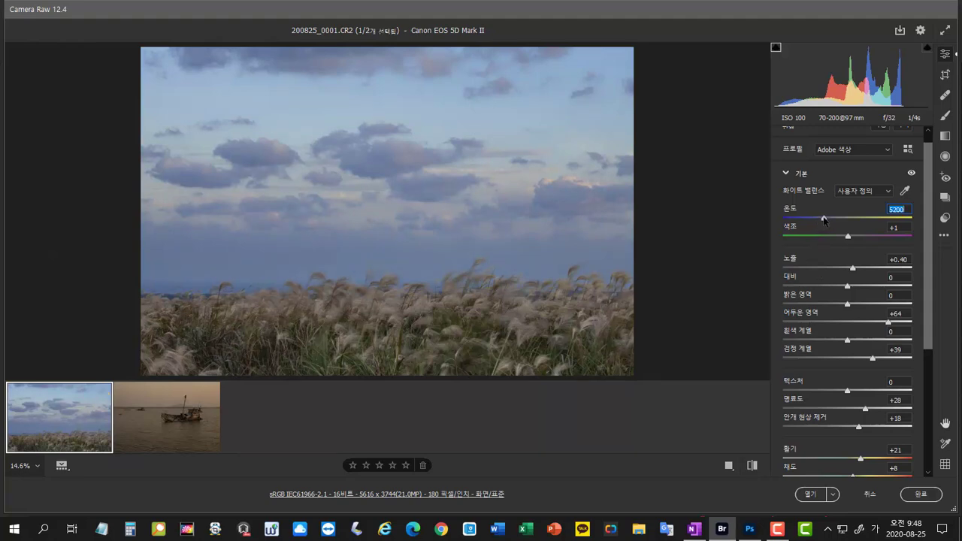
pyautogui.moveTo(823, 219); pyautogui.dragTo(816, 219)
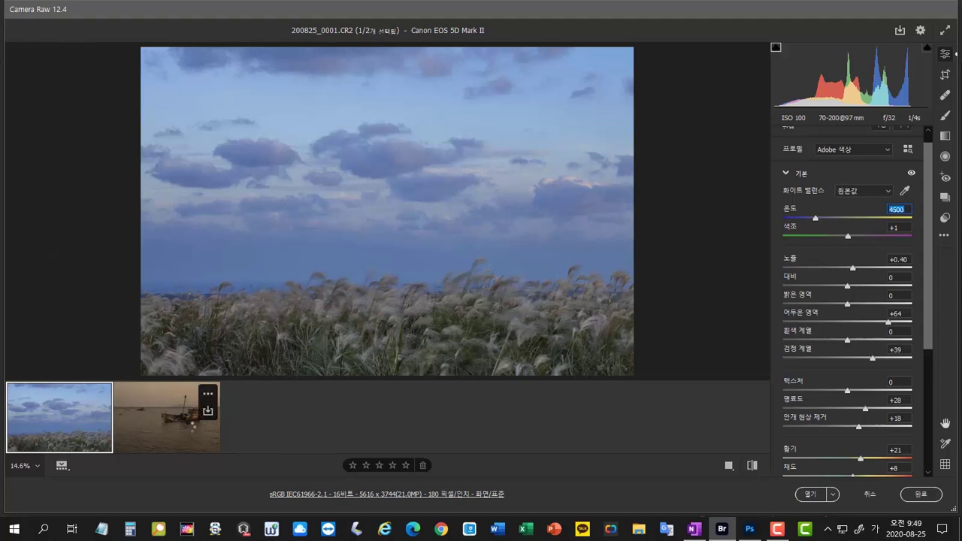
# Switch to the boat photo 200825_0002.CR3 and show both the shadow and highlight clipping warnings
pyautogui.click(190, 428)
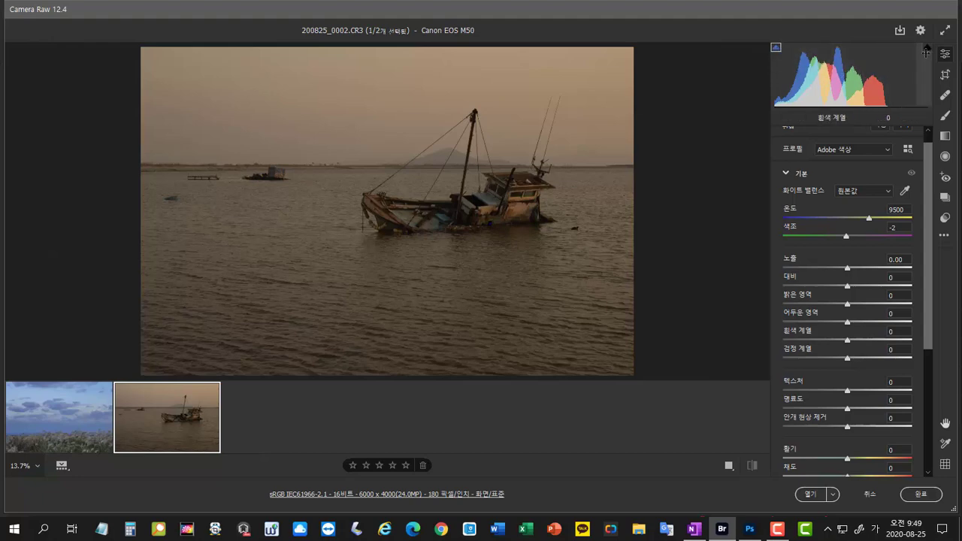
pyautogui.click(776, 50)
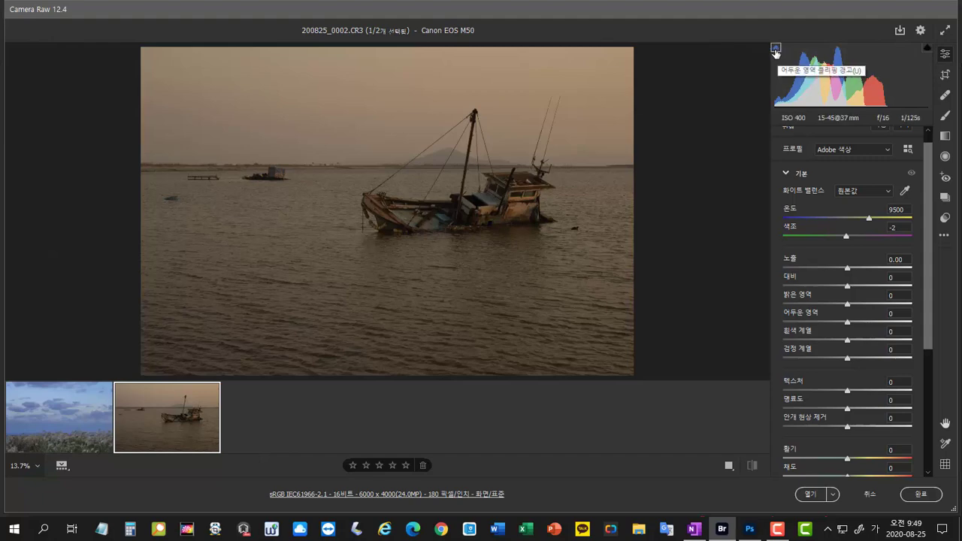
pyautogui.click(926, 49)
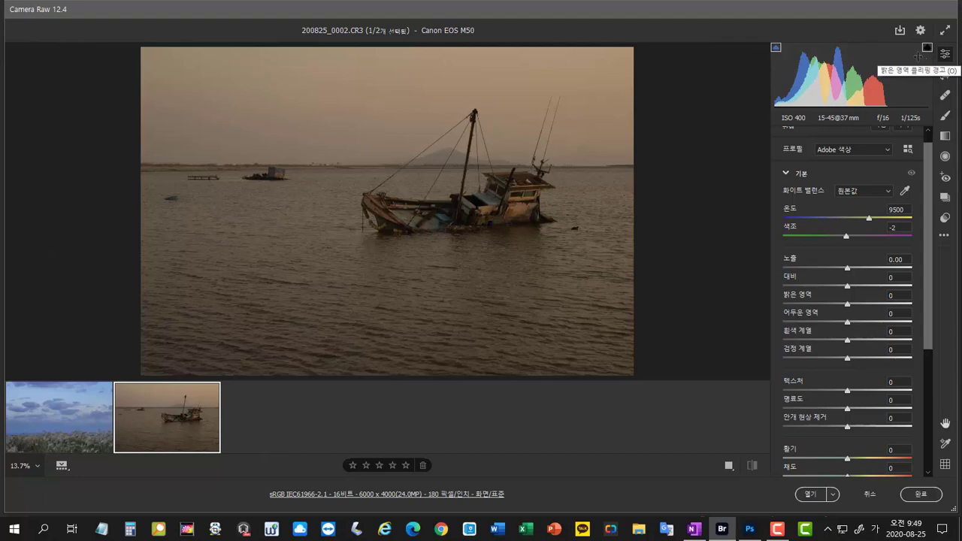
# Try shadows -43 and blacks -61 on the boat photo, and reset both values to 0
pyautogui.click(847, 268)
pyautogui.moveTo(846, 322); pyautogui.dragTo(818, 321)
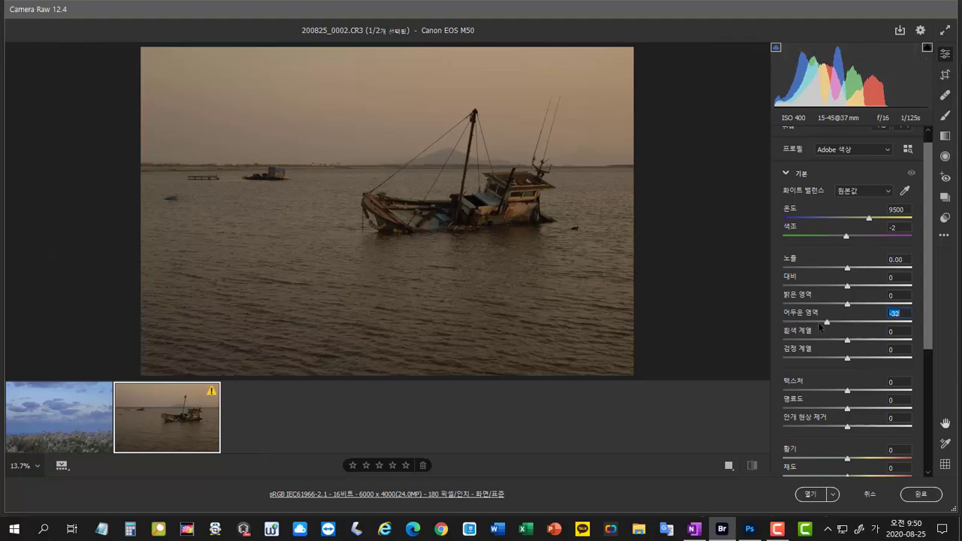
pyautogui.moveTo(847, 358); pyautogui.dragTo(808, 358)
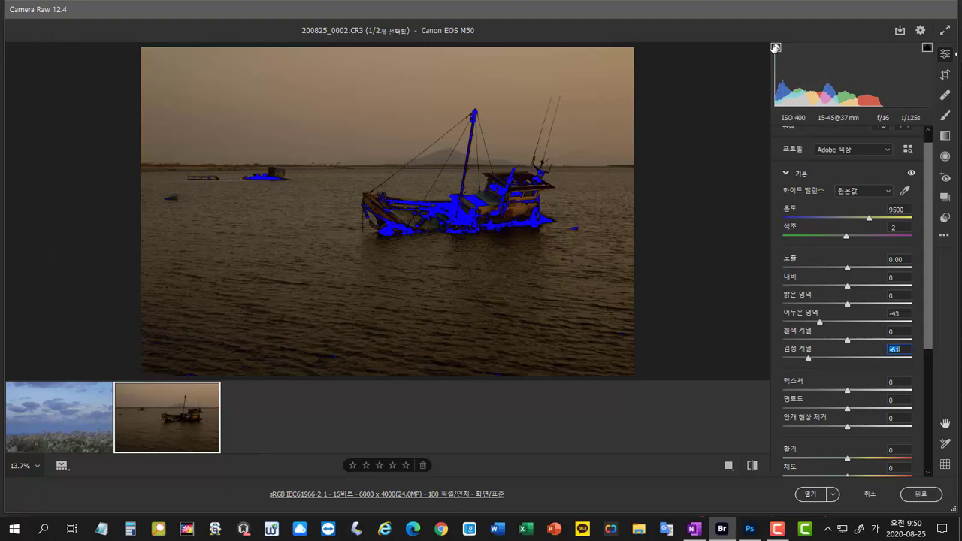
pyautogui.doubleClick(819, 321)
pyautogui.doubleClick(807, 359)
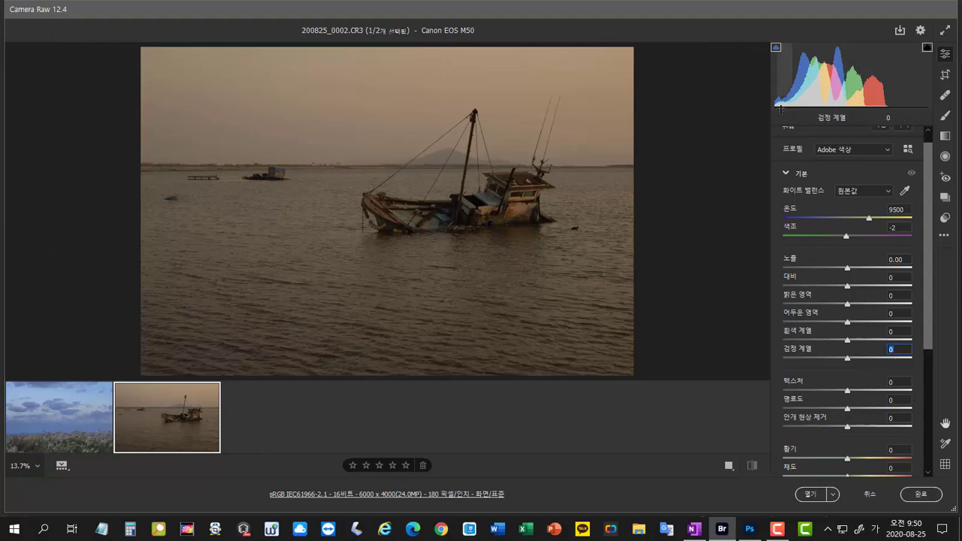
# Try exposure +2.50, highlights +38, whites +47 and blacks +27 reduced to +3 on the boat photo
pyautogui.moveTo(784, 81)
pyautogui.mouseDown()
pyautogui.moveTo(802, 81)
pyautogui.moveTo(755, 82)
pyautogui.moveTo(796, 81)
pyautogui.mouseUp()
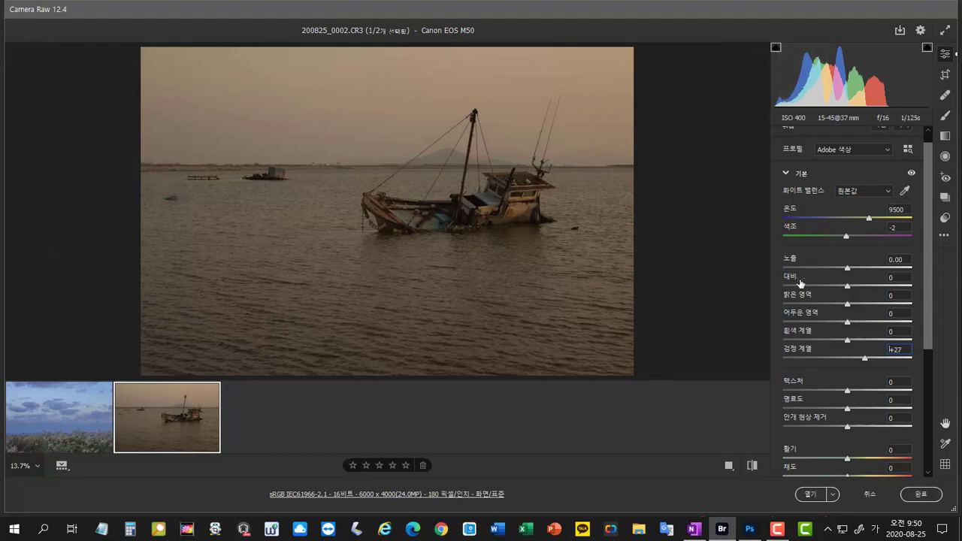
pyautogui.moveTo(855, 269); pyautogui.dragTo(879, 267)
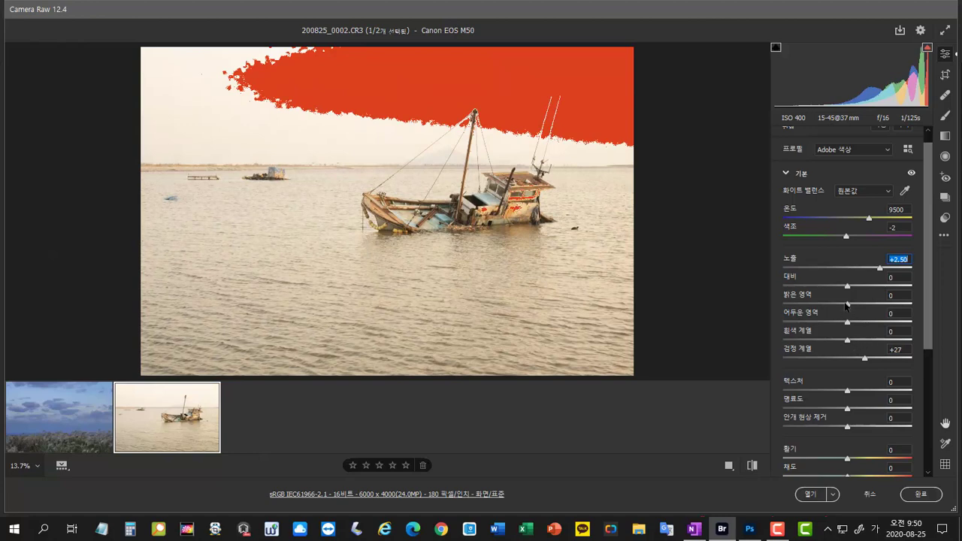
pyautogui.moveTo(847, 304); pyautogui.dragTo(871, 305)
pyautogui.moveTo(846, 340)
pyautogui.mouseDown()
pyautogui.moveTo(877, 340)
pyautogui.moveTo(849, 358)
pyautogui.mouseUp()
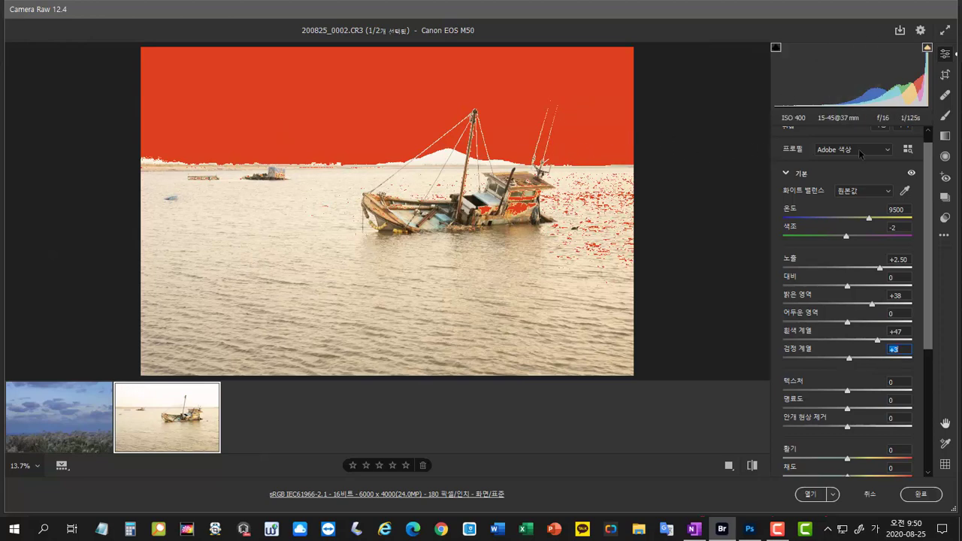
# Toggle the highlight clipping warning off and on, and reset the boat photo to its default settings
pyautogui.click(927, 47)
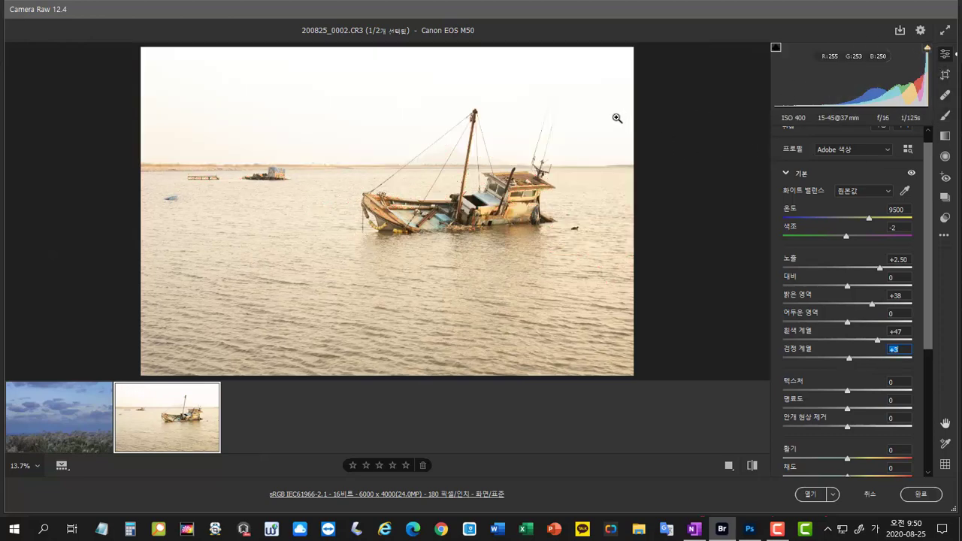
pyautogui.click(926, 48)
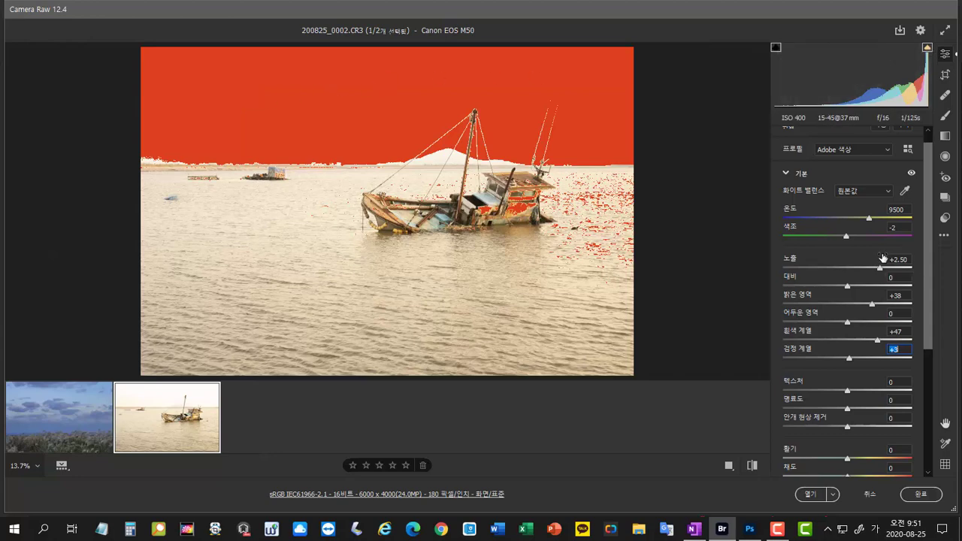
pyautogui.click(945, 236)
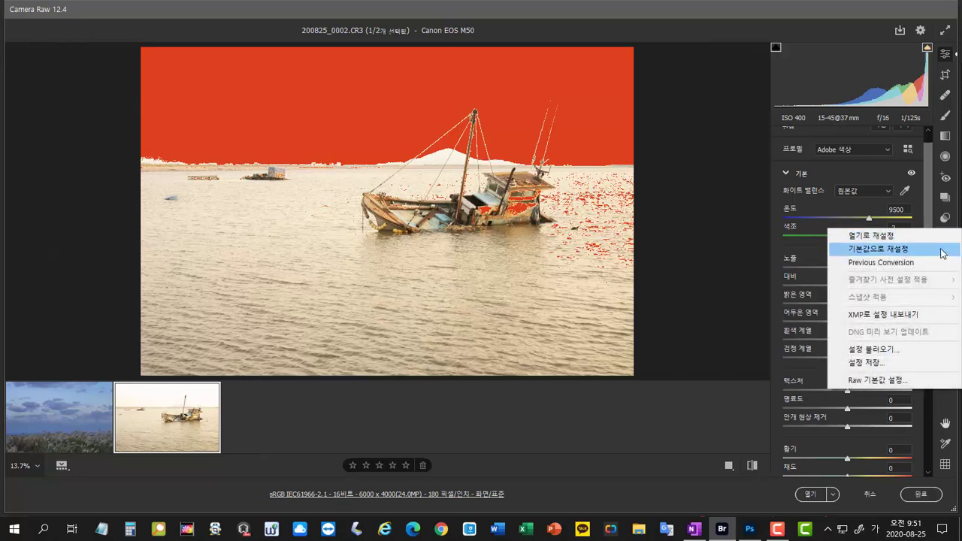
pyautogui.click(941, 250)
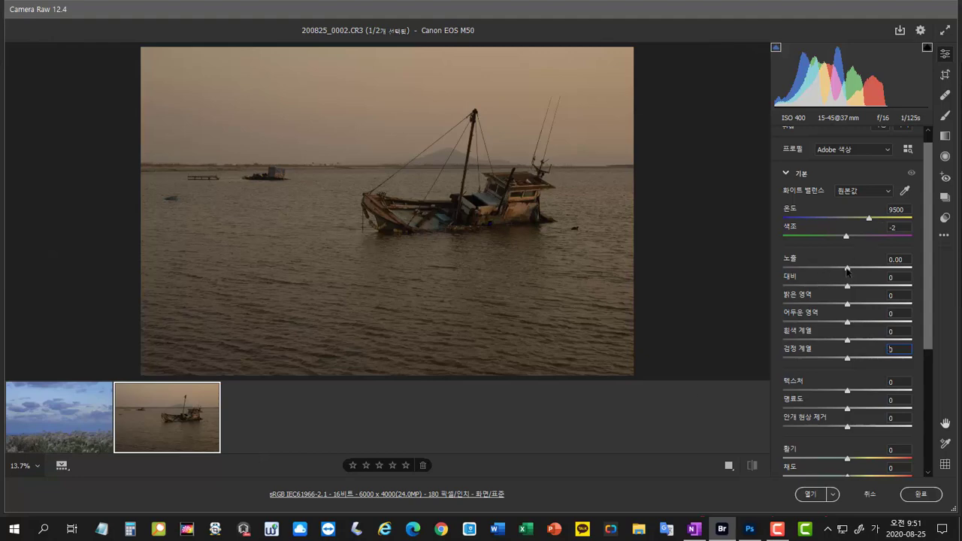
# Set the boat photo's exposure to -0.65, blacks to +35, clarity to +28 and vibrance to +36
pyautogui.moveTo(847, 268); pyautogui.dragTo(839, 269)
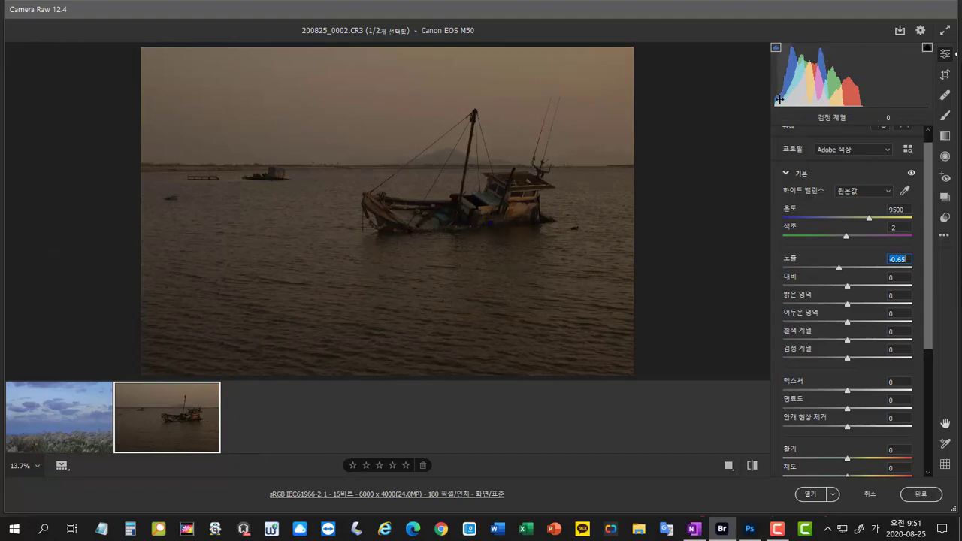
pyautogui.moveTo(779, 99); pyautogui.dragTo(806, 98)
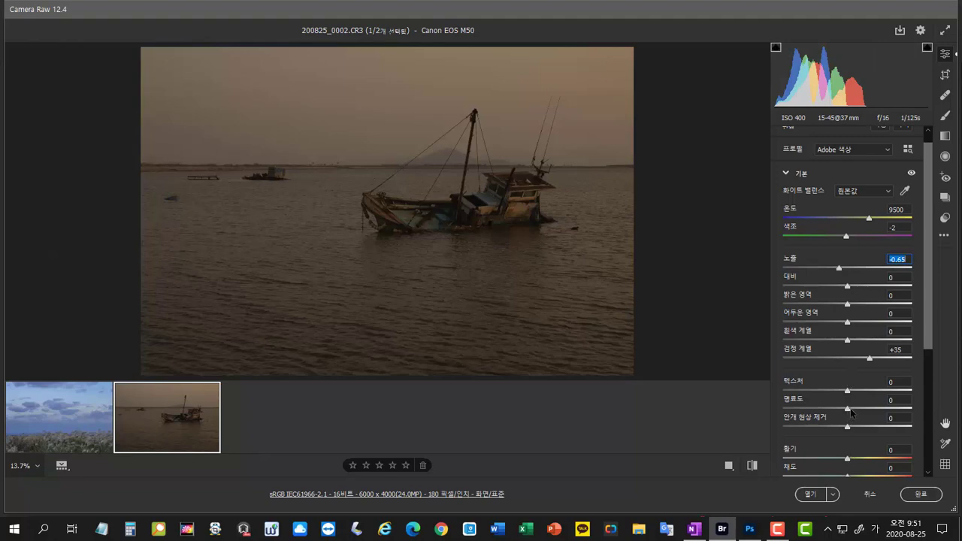
pyautogui.moveTo(851, 411); pyautogui.dragTo(868, 412)
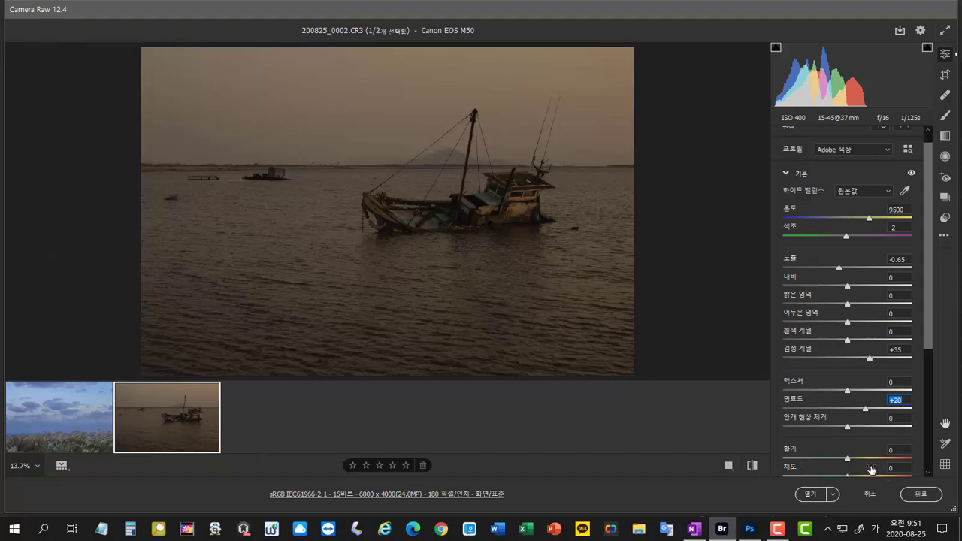
pyautogui.moveTo(853, 459); pyautogui.dragTo(871, 464)
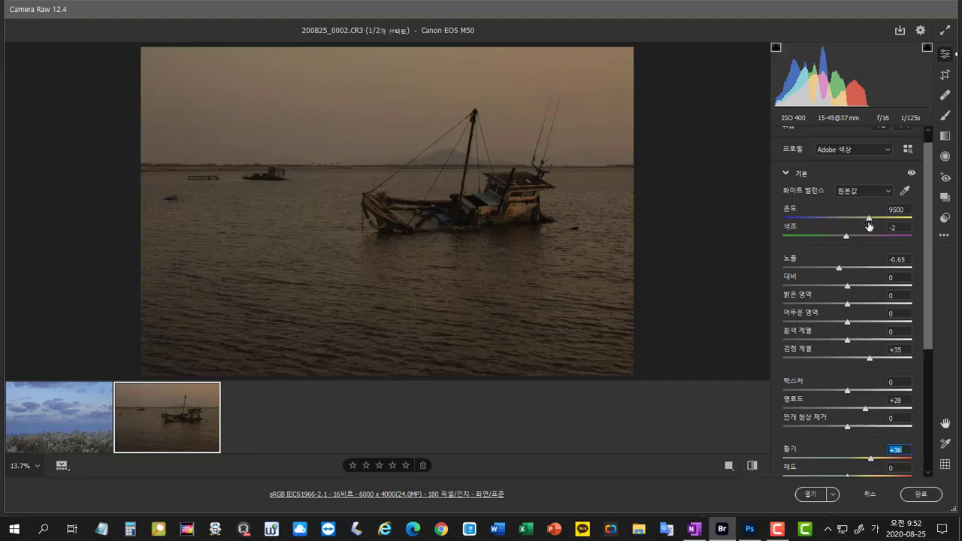
# Warm the boat photo by setting its temperature to 14500 and tint to +20
pyautogui.moveTo(869, 220); pyautogui.dragTo(857, 240)
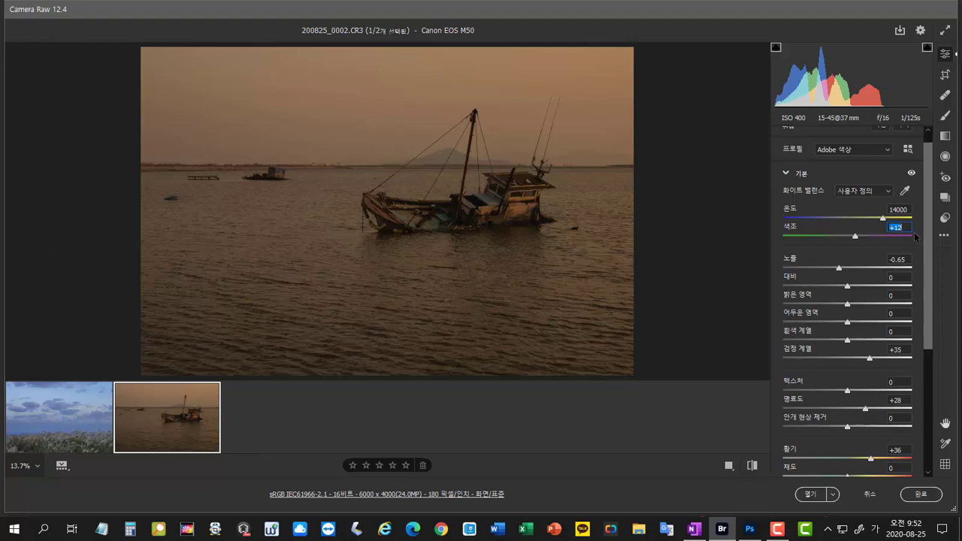
pyautogui.moveTo(854, 237); pyautogui.dragTo(883, 218)
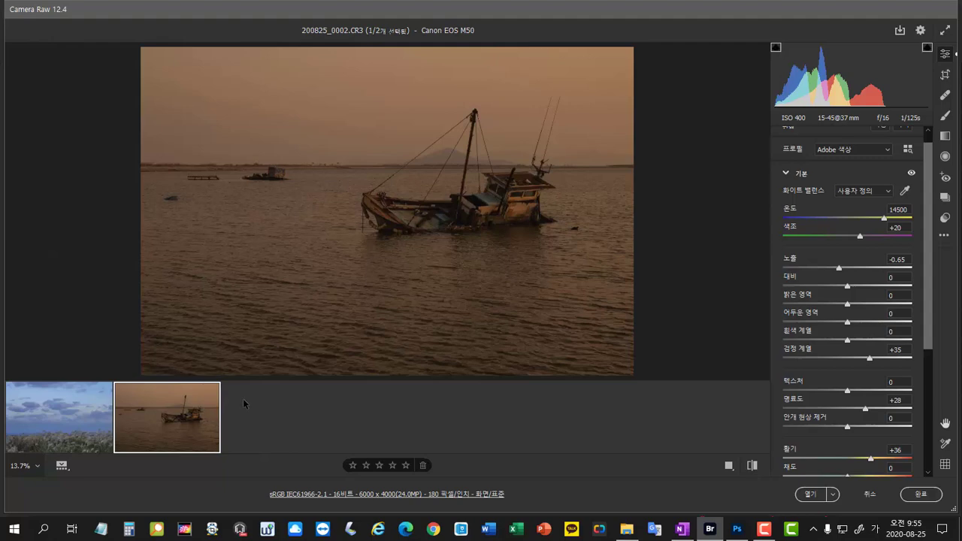
# Select both adjusted raw photos and open them in Photoshop
pyautogui.moveTo(208, 395)
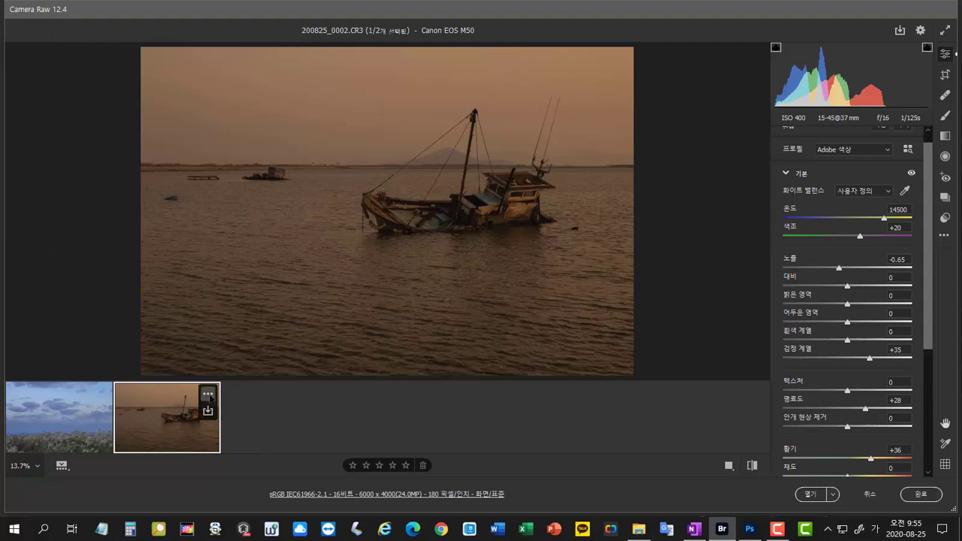
pyautogui.click(208, 395)
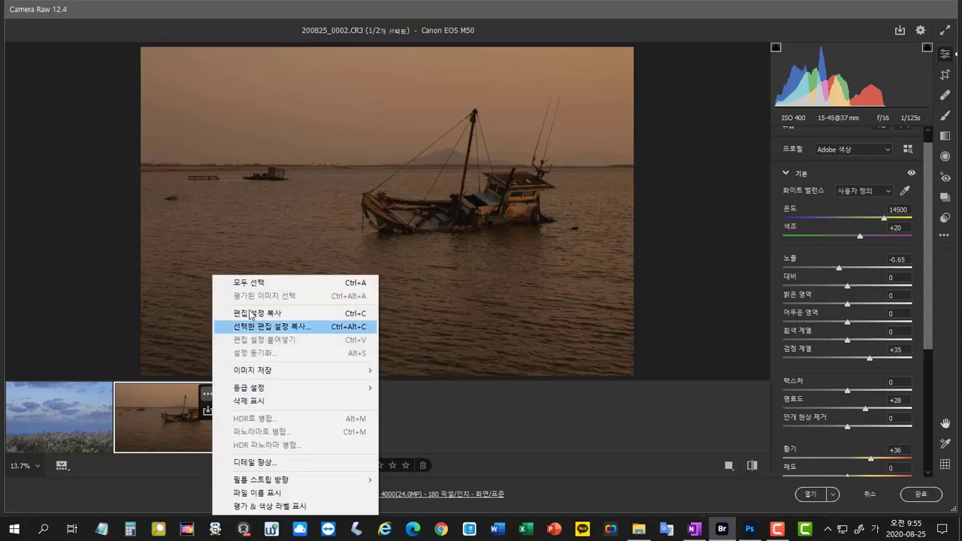
pyautogui.click(329, 285)
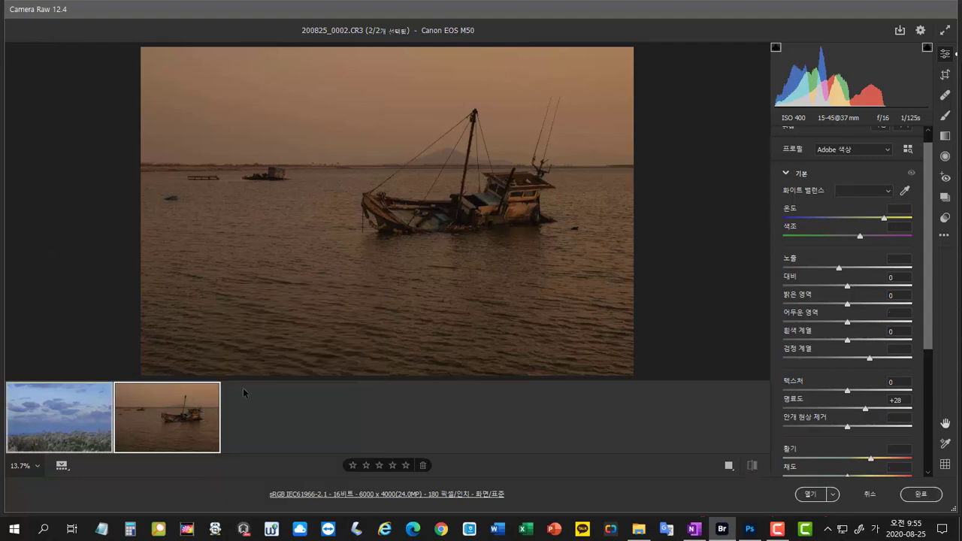
pyautogui.click(811, 496)
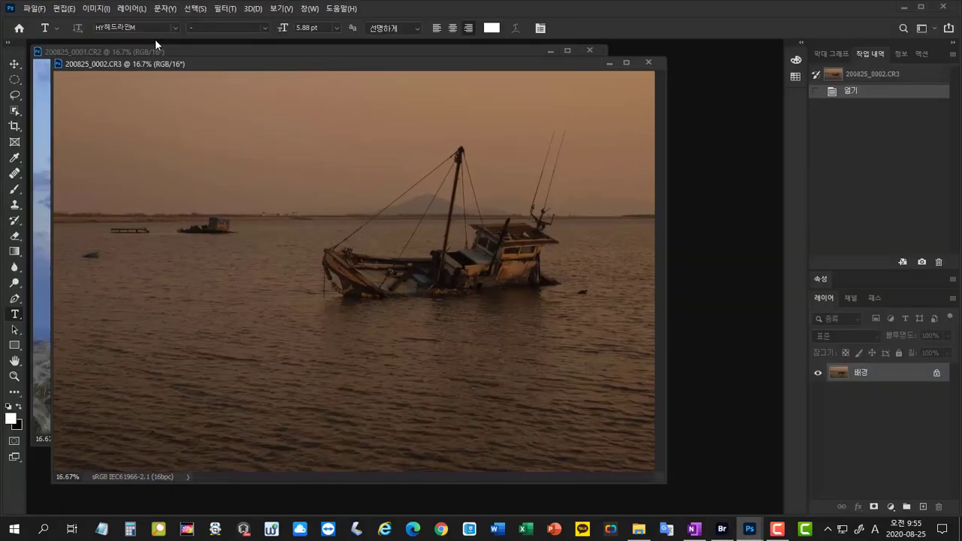
# Start saving a copy of the boat photo and create a folder named 2 inside 200825_이미지조정총정리
pyautogui.click(34, 8)
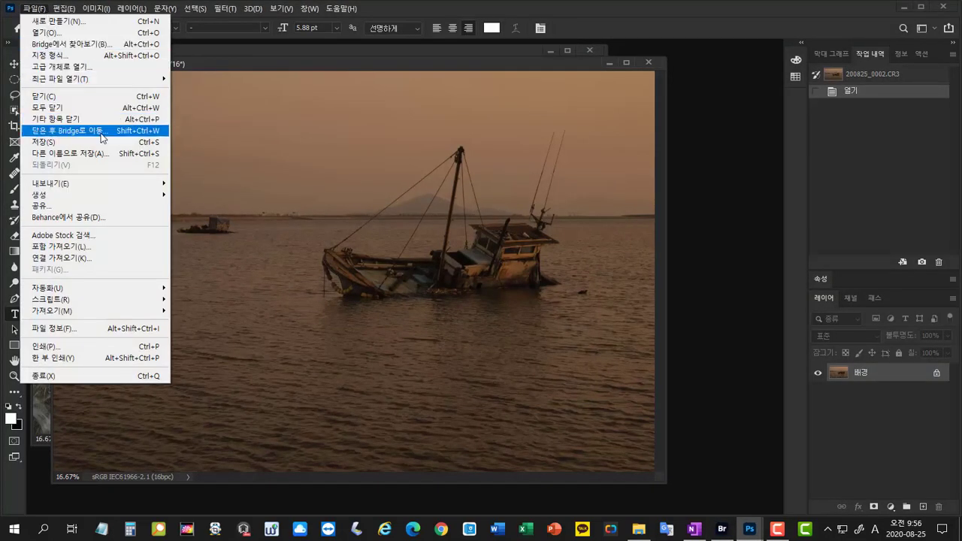
pyautogui.click(113, 155)
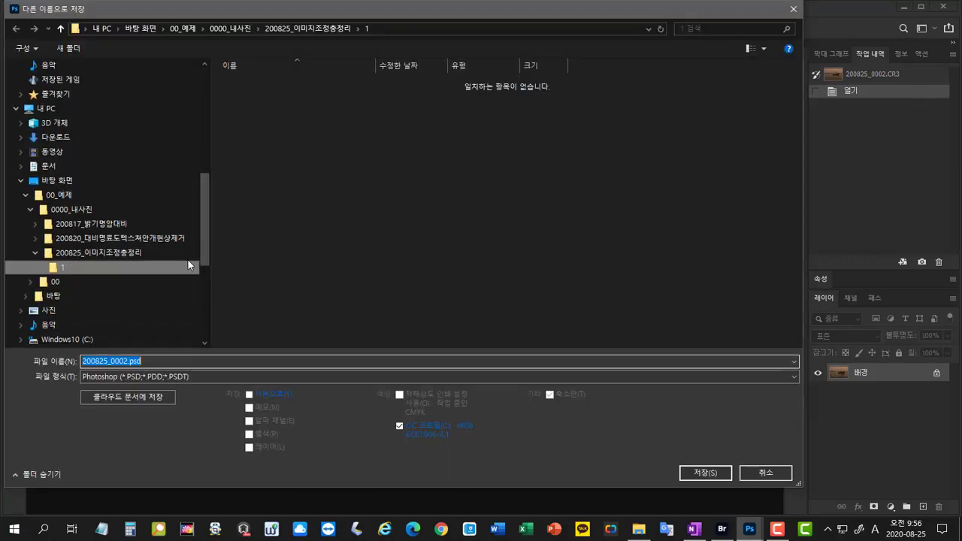
pyautogui.click(187, 253)
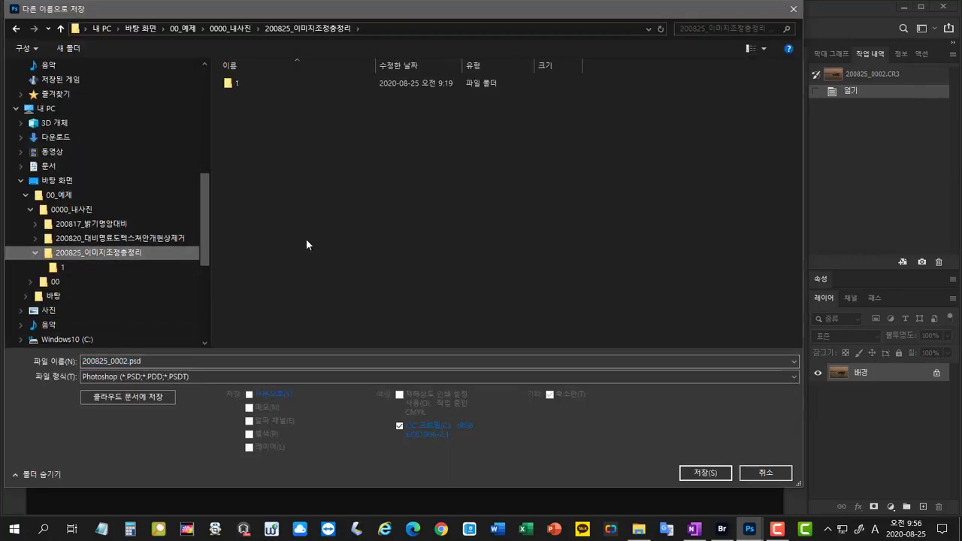
pyautogui.rightClick(317, 218)
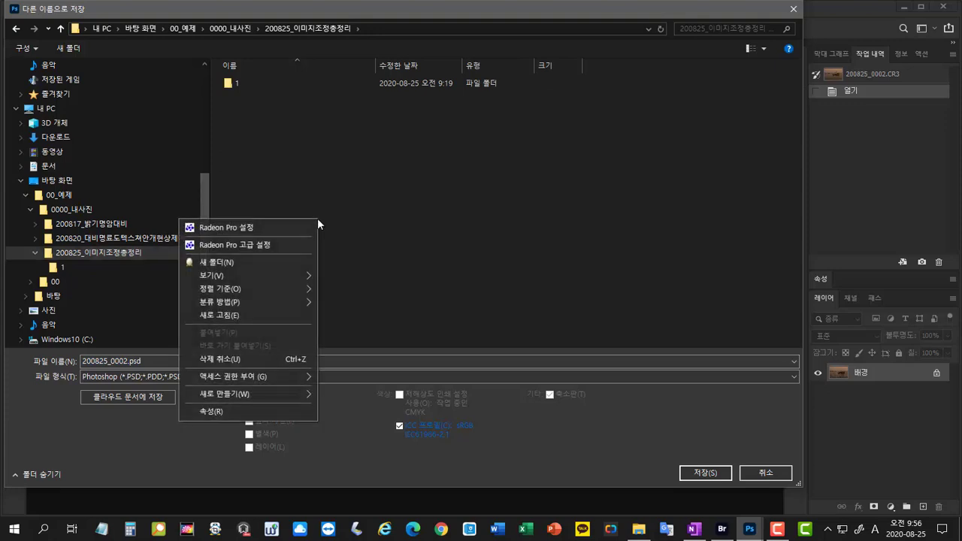
pyautogui.click(283, 260)
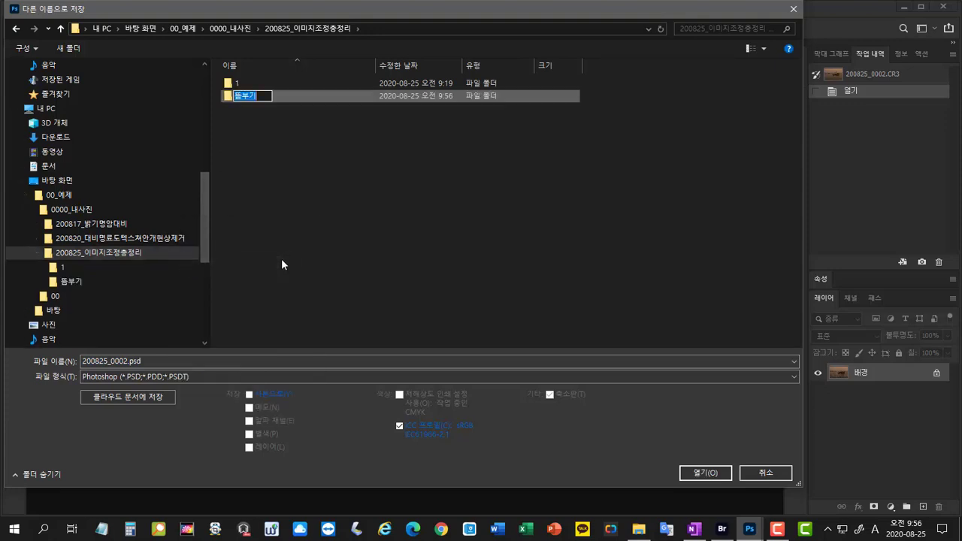
pyautogui.write('2')
pyautogui.press('Return')
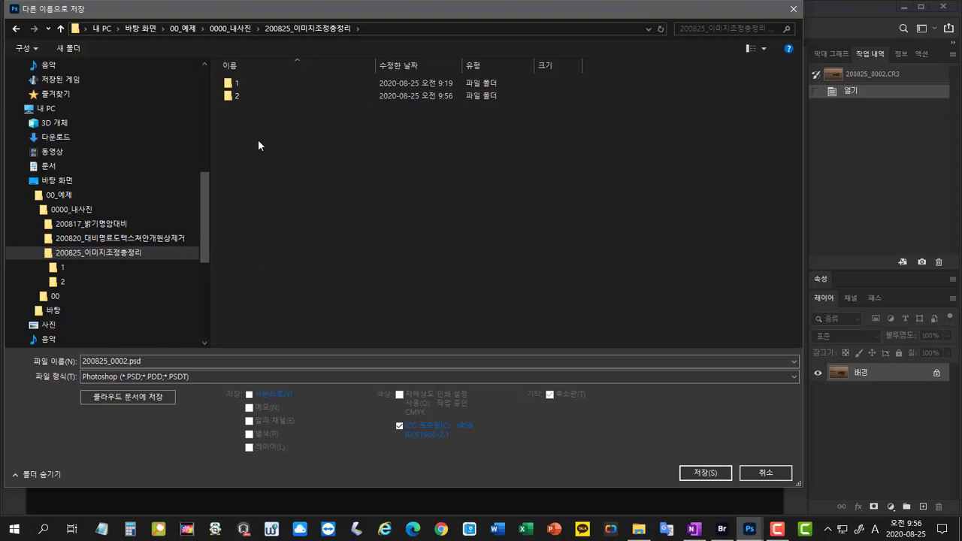
# Save the boat photo in folder 2 as 200825_0002_w1.psd in Photoshop format and close it
pyautogui.doubleClick(242, 98)
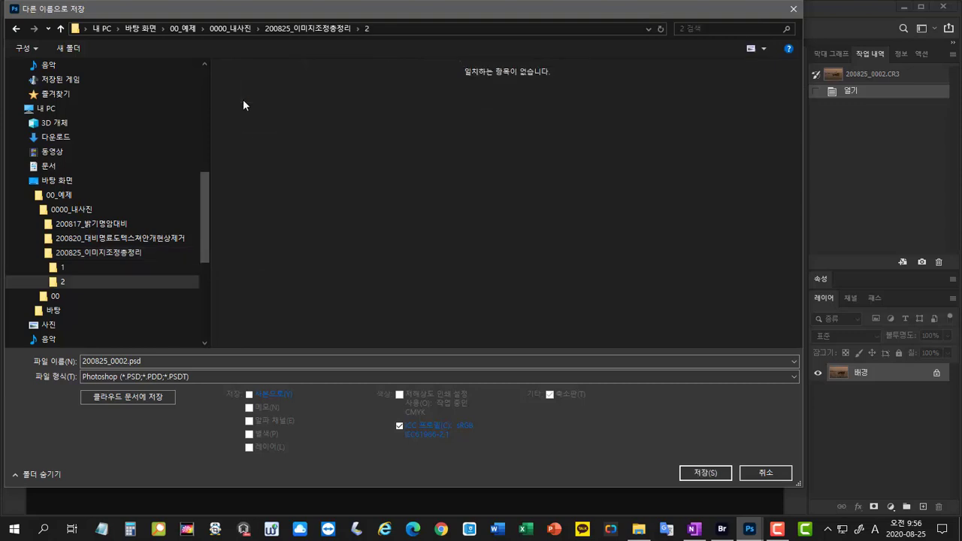
pyautogui.click(129, 362)
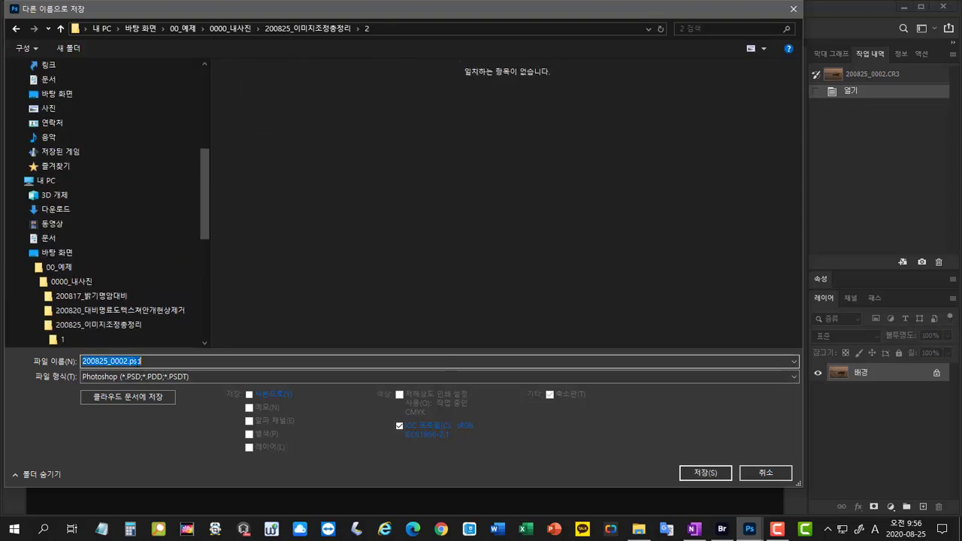
pyautogui.click(128, 361)
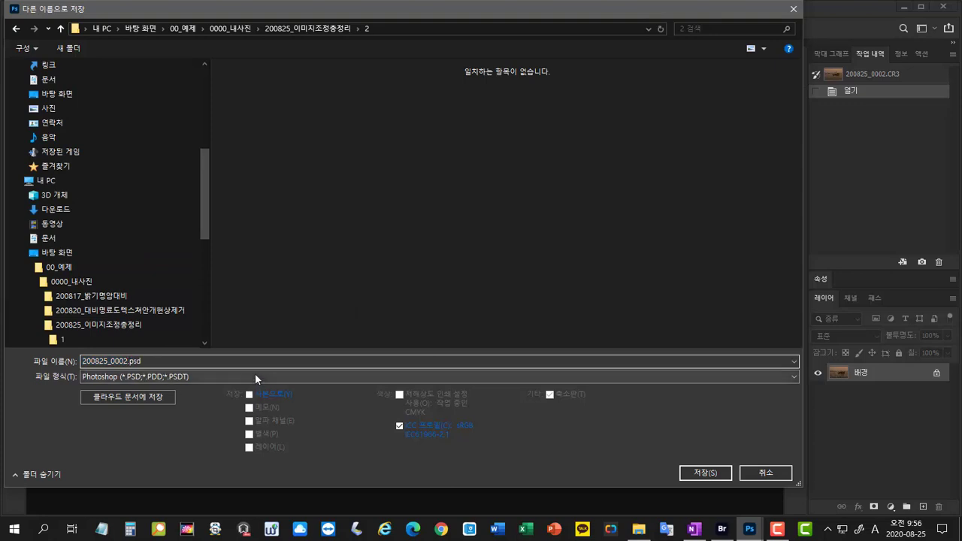
pyautogui.write('_w1')
pyautogui.click(700, 470)
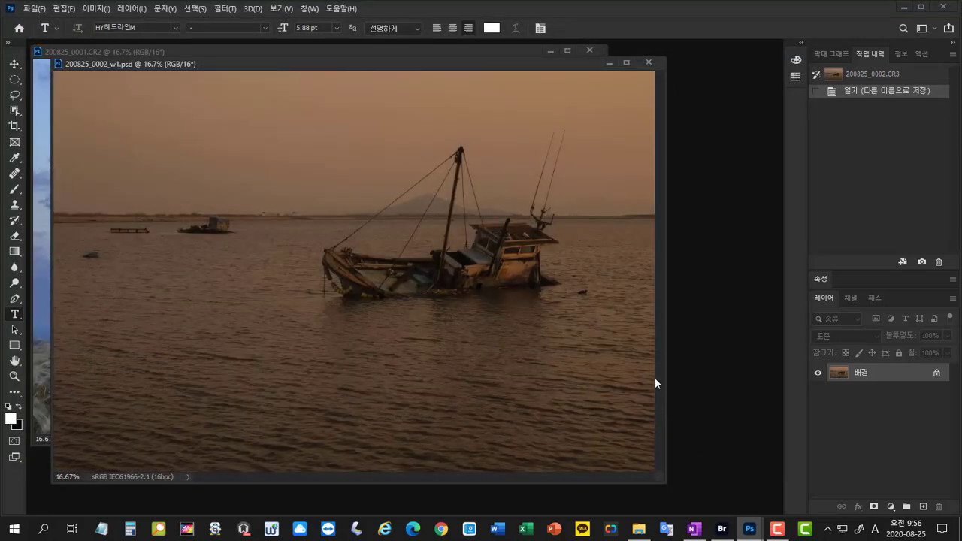
pyautogui.click(648, 63)
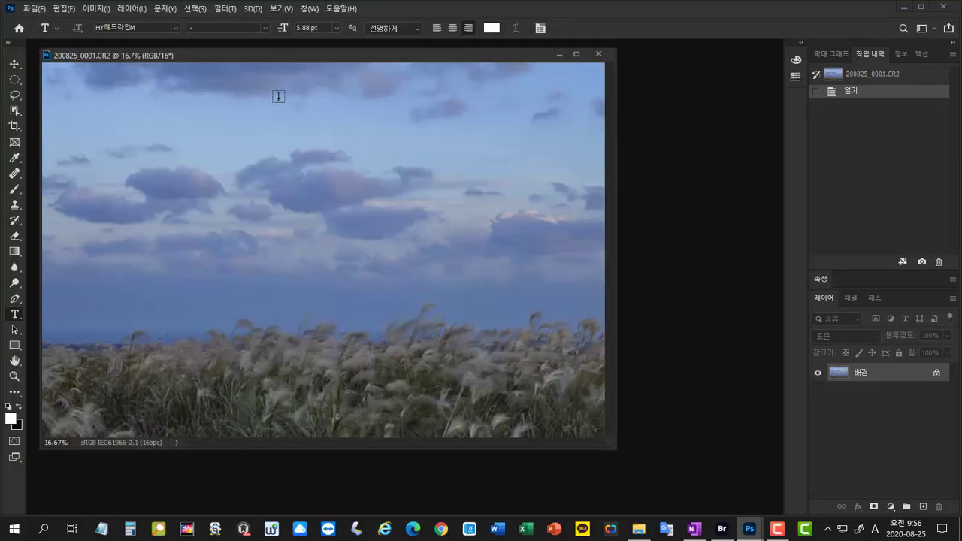
# Save the reed field photo in folder 2 as 200825_0001_w1.psd and close it
pyautogui.click(35, 8)
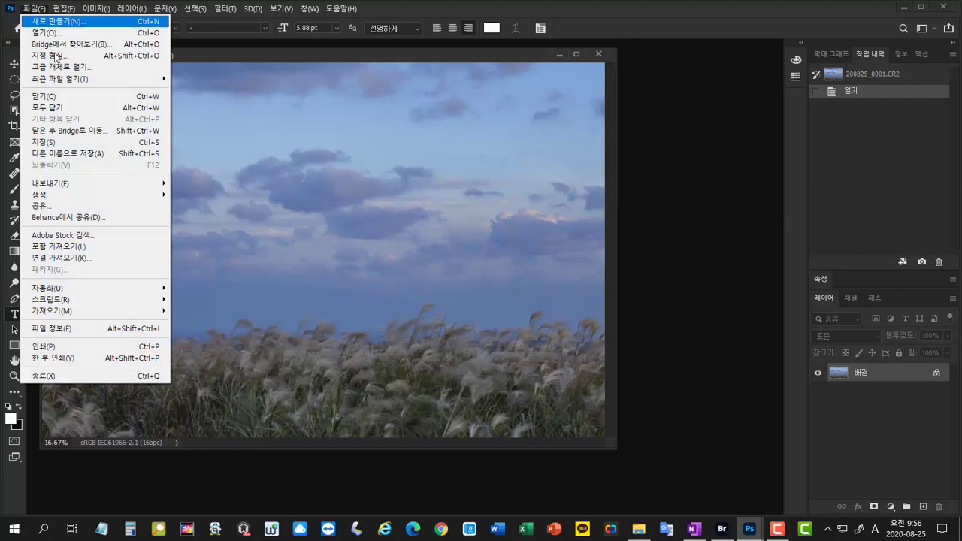
pyautogui.click(109, 160)
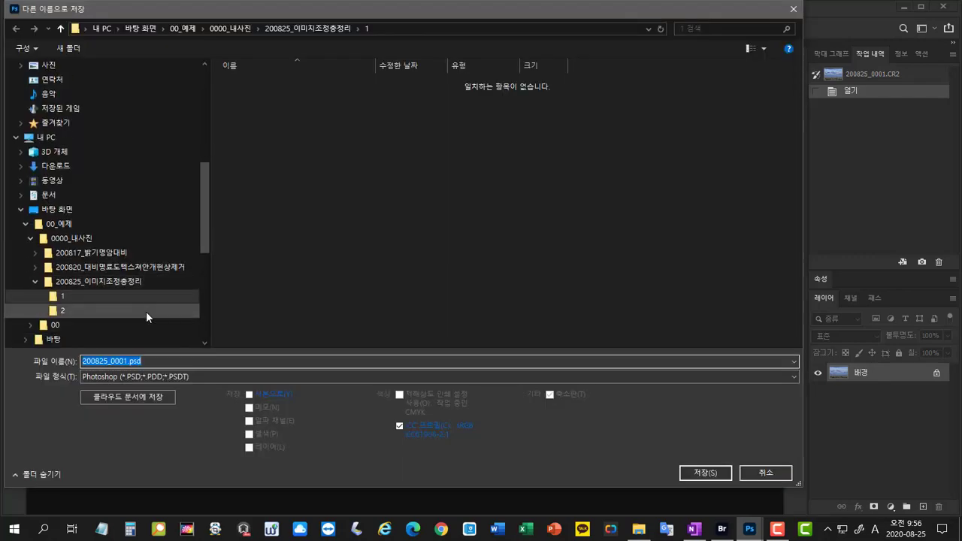
pyautogui.click(145, 311)
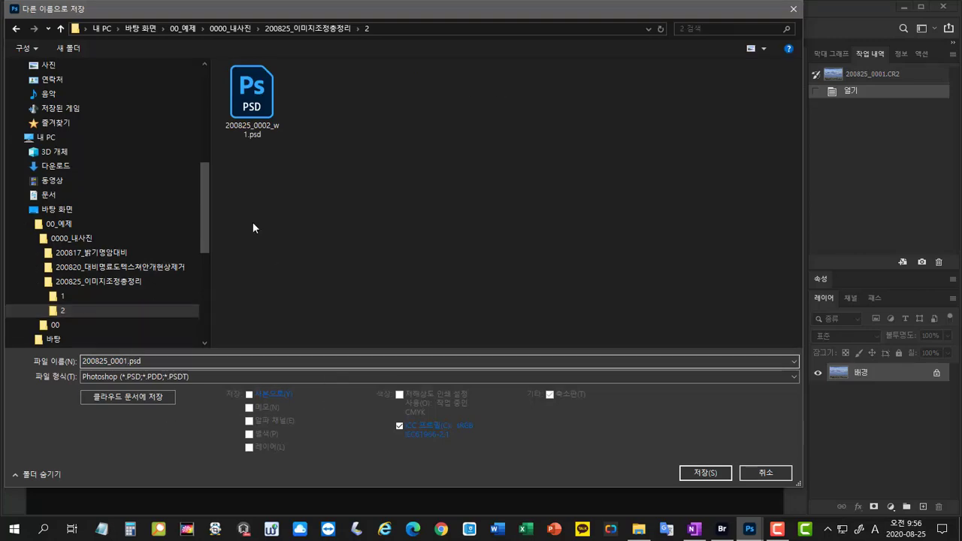
pyautogui.write('_w1')
pyautogui.click(726, 474)
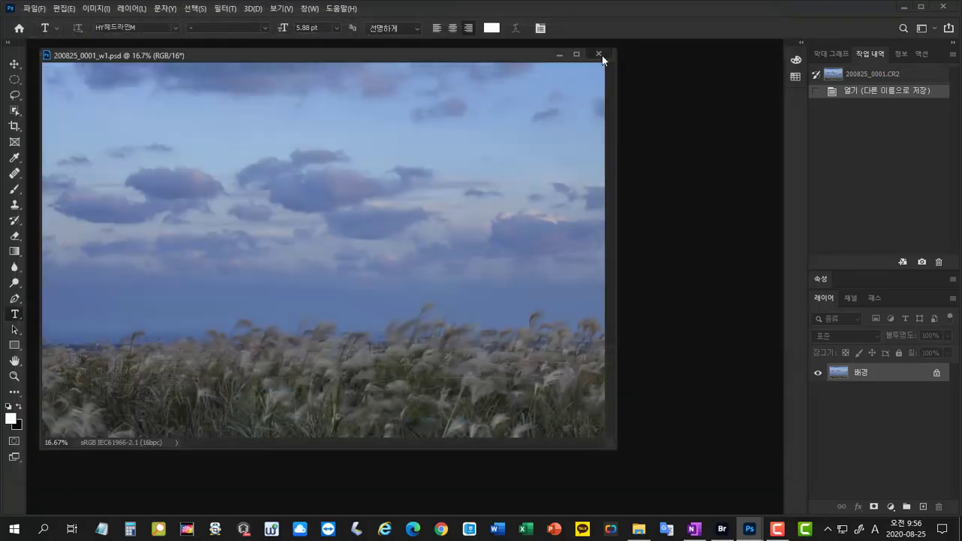
pyautogui.click(603, 56)
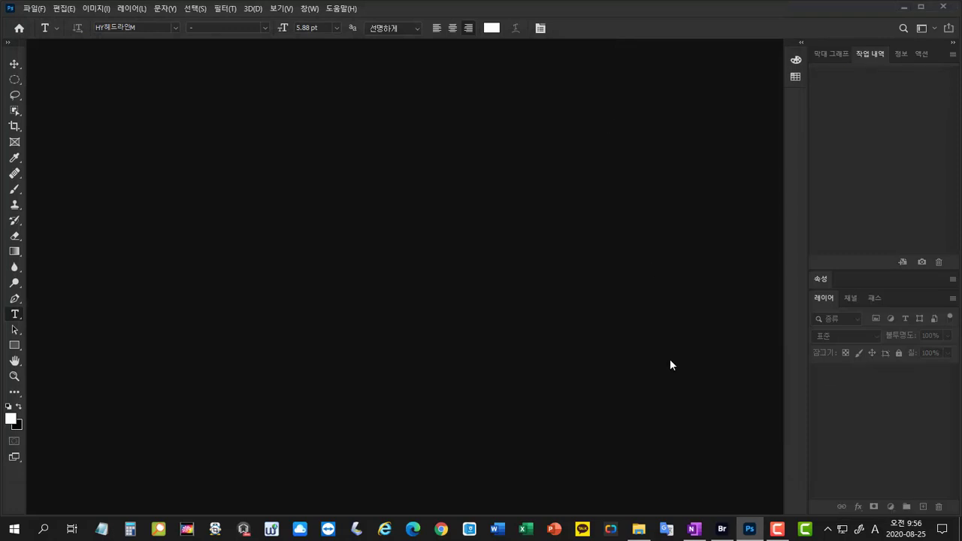
# Switch to Bridge, open folder 2 in 200825_이미지조정총정리 and preview the two saved PSD files
pyautogui.click(721, 530)
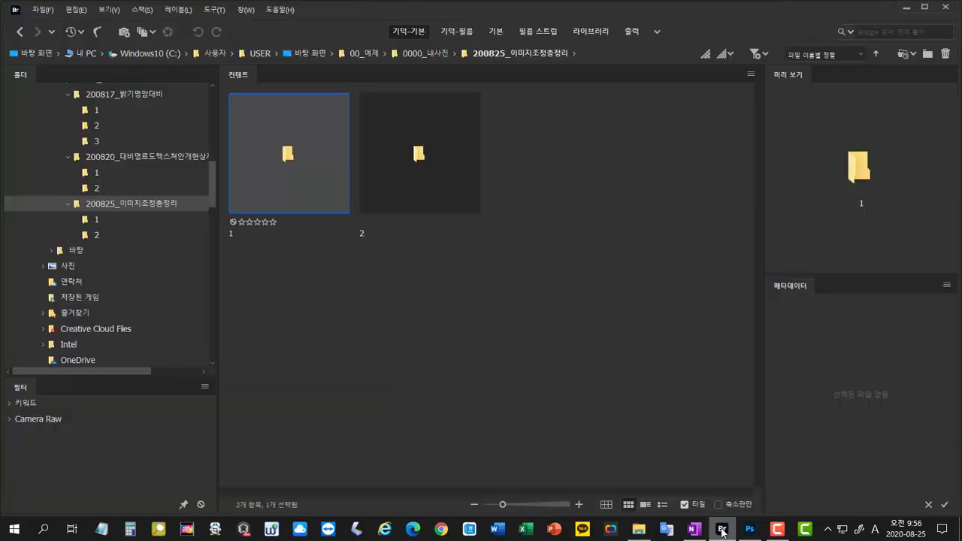
pyautogui.click(433, 150)
pyautogui.doubleClick(433, 150)
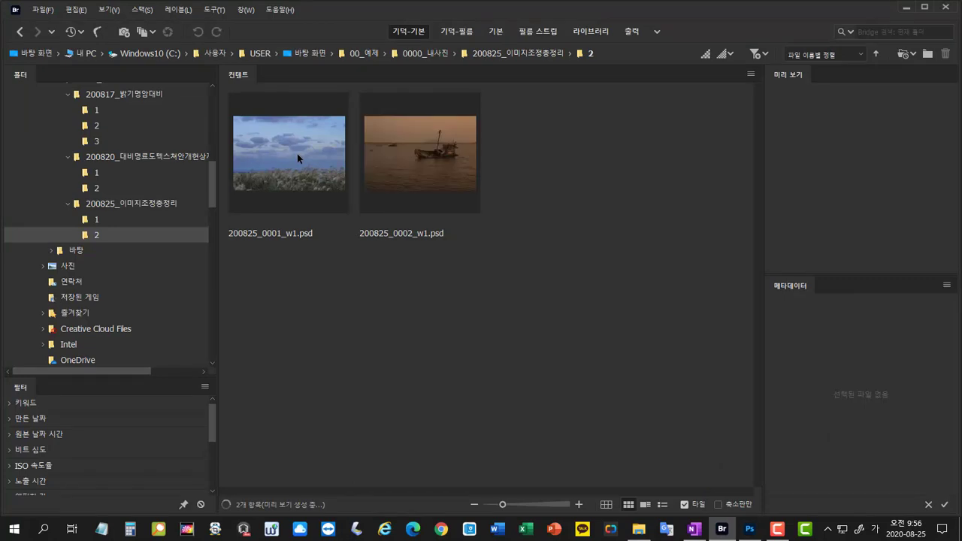
pyautogui.click(297, 158)
pyautogui.click(468, 179)
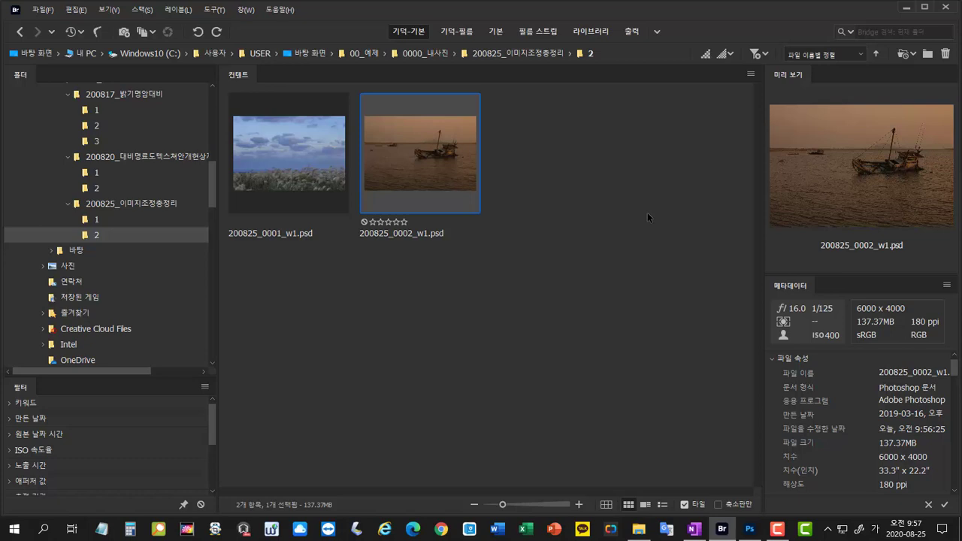
# Widen the preview area and view the reed field and boat photos in it at the larger size
pyautogui.click(306, 216)
pyautogui.moveTo(760, 293); pyautogui.dragTo(687, 293)
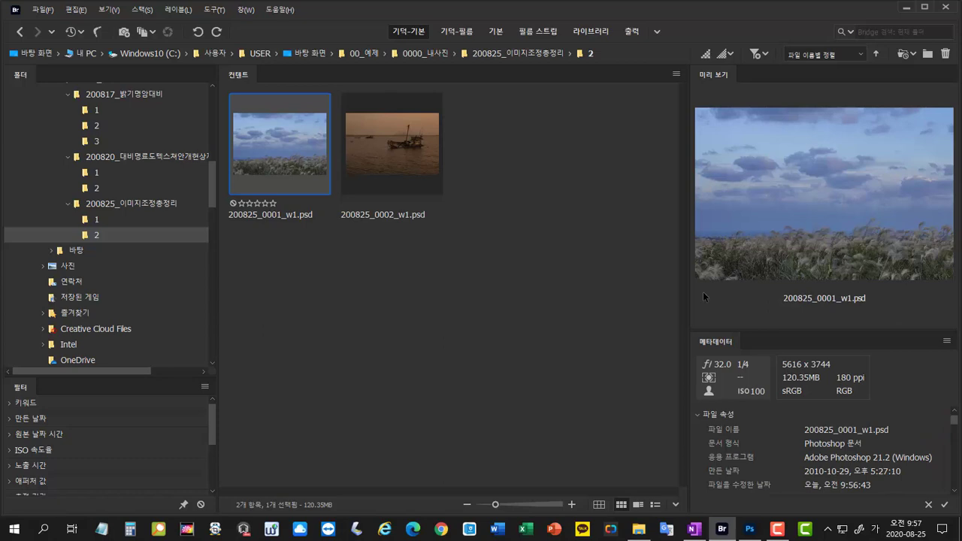
pyautogui.click(435, 177)
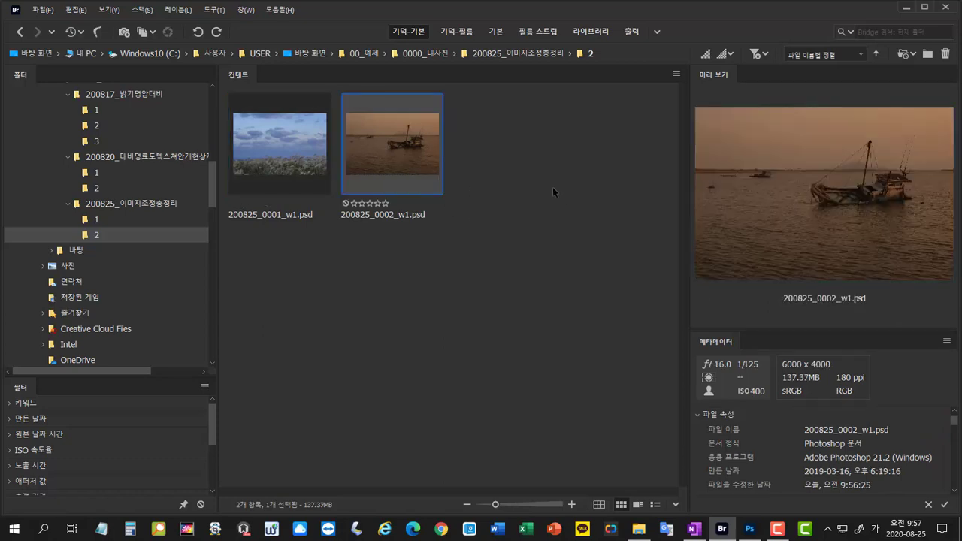